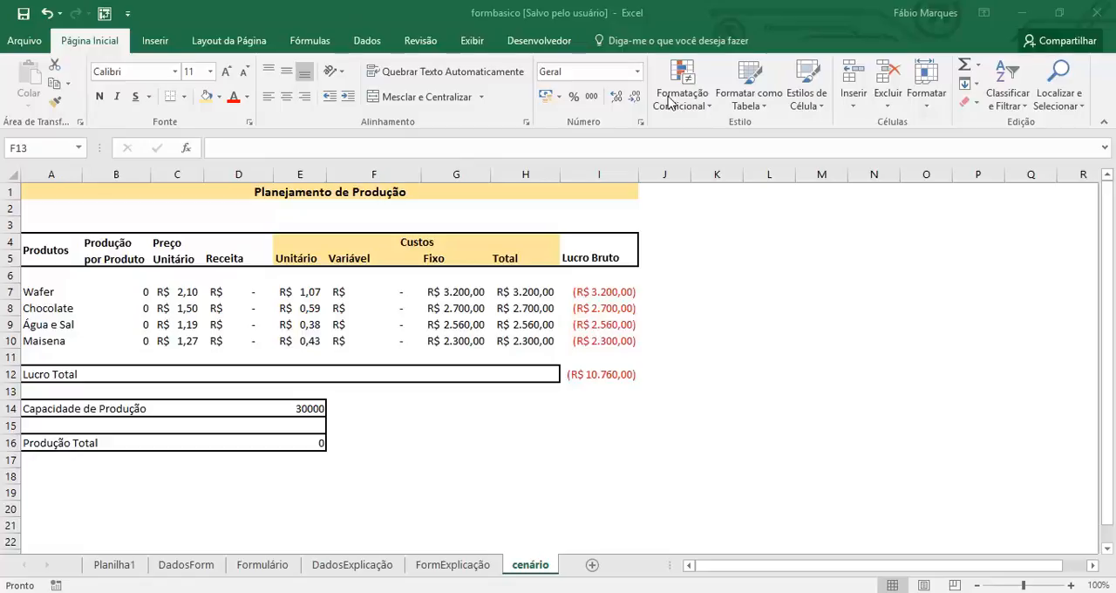
Check in the Excel add-ins options that the Solver add-in is enabled, and confirm the add-ins list.
{"action": "left_click", "coordinate": [368, 47]}
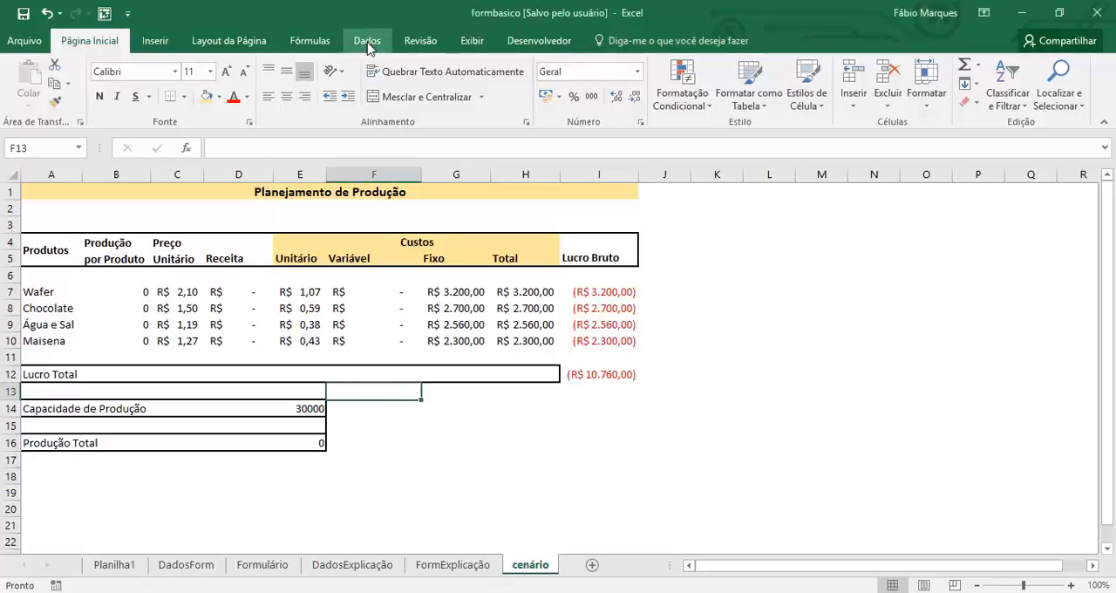
{"action": "left_click", "coordinate": [367, 44]}
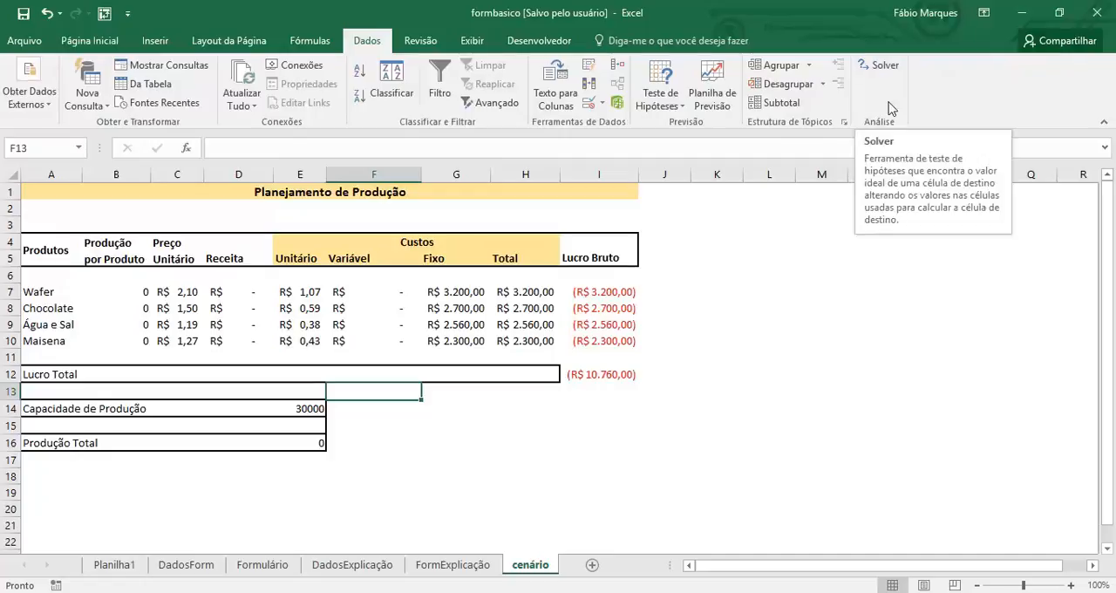
{"action": "left_click", "coordinate": [877, 69]}
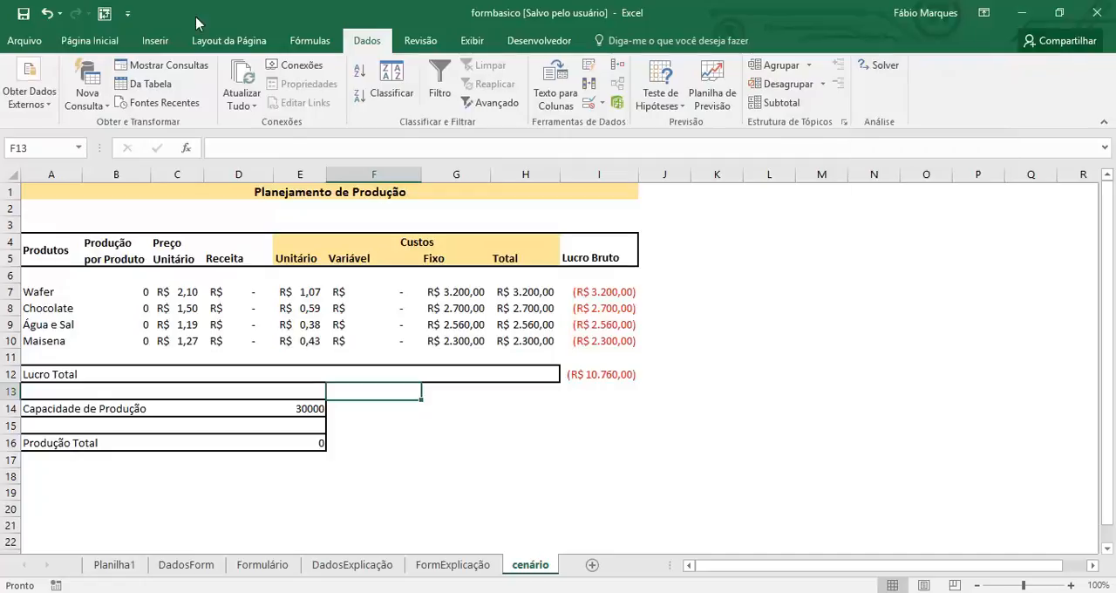
{"action": "left_click", "coordinate": [41, 50]}
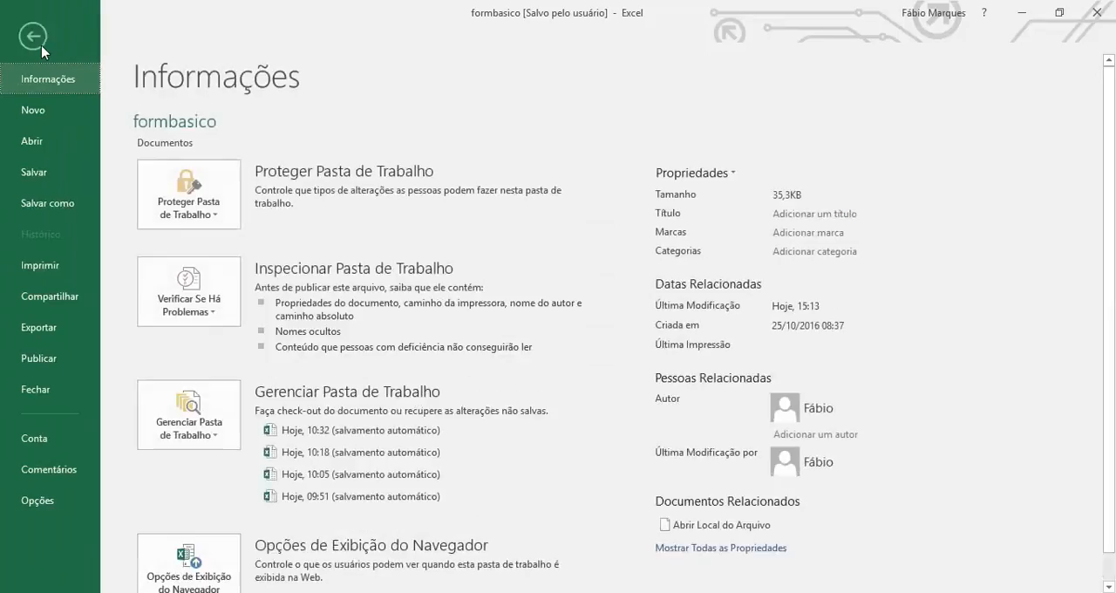
{"action": "left_click", "coordinate": [31, 502]}
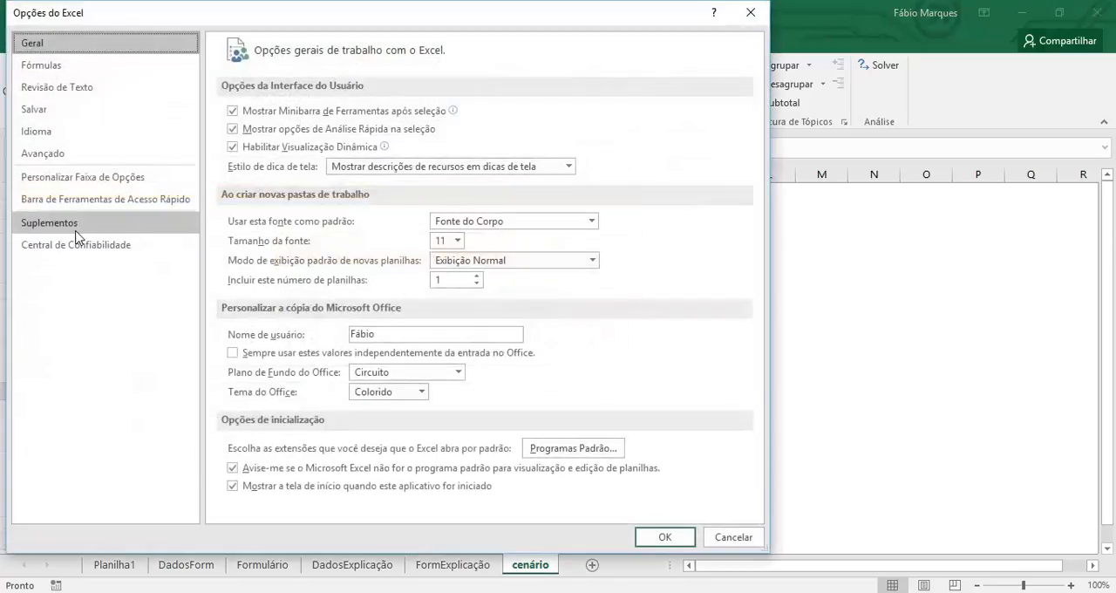
{"action": "left_click", "coordinate": [75, 229]}
{"action": "left_click", "coordinate": [474, 503]}
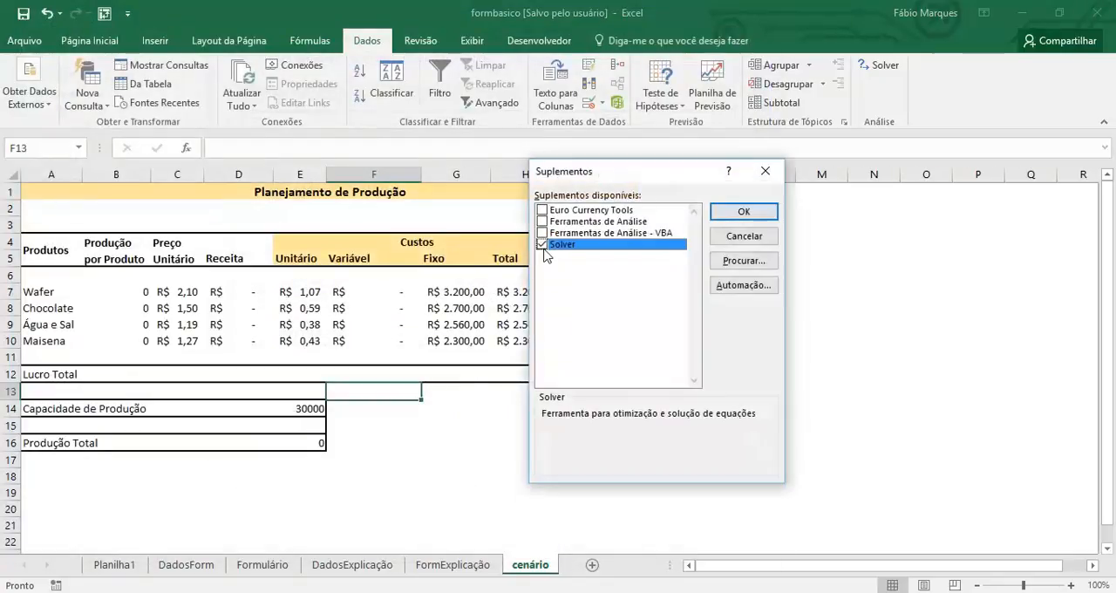
{"action": "left_click", "coordinate": [743, 212]}
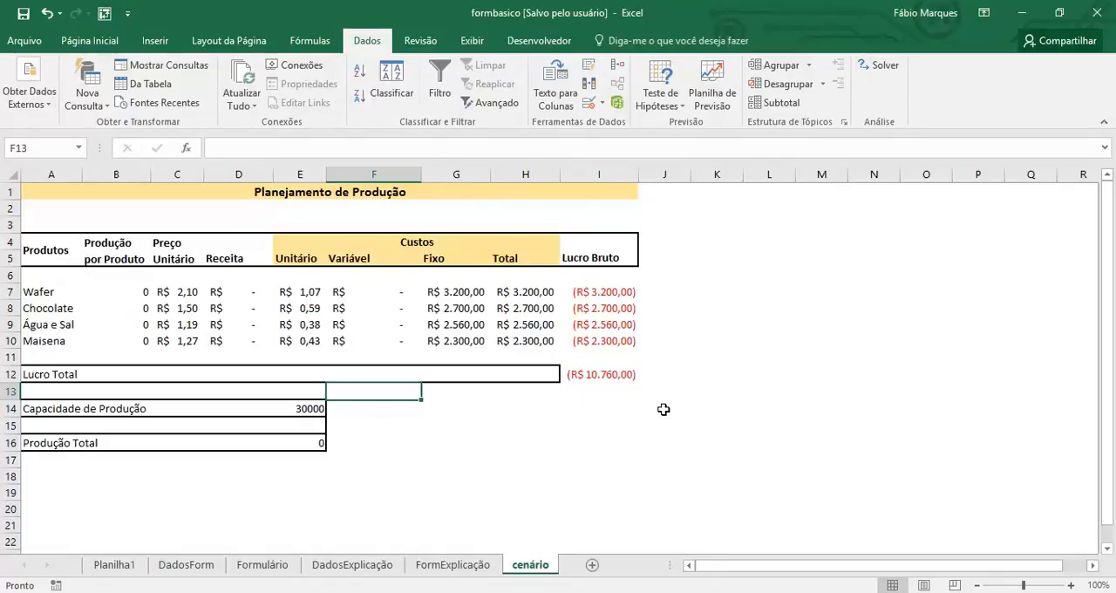
Examine the formulas for total profit in I12, revenue in D9 and gross profit in I8, plus the production quantity cells.
{"action": "left_click", "coordinate": [609, 372]}
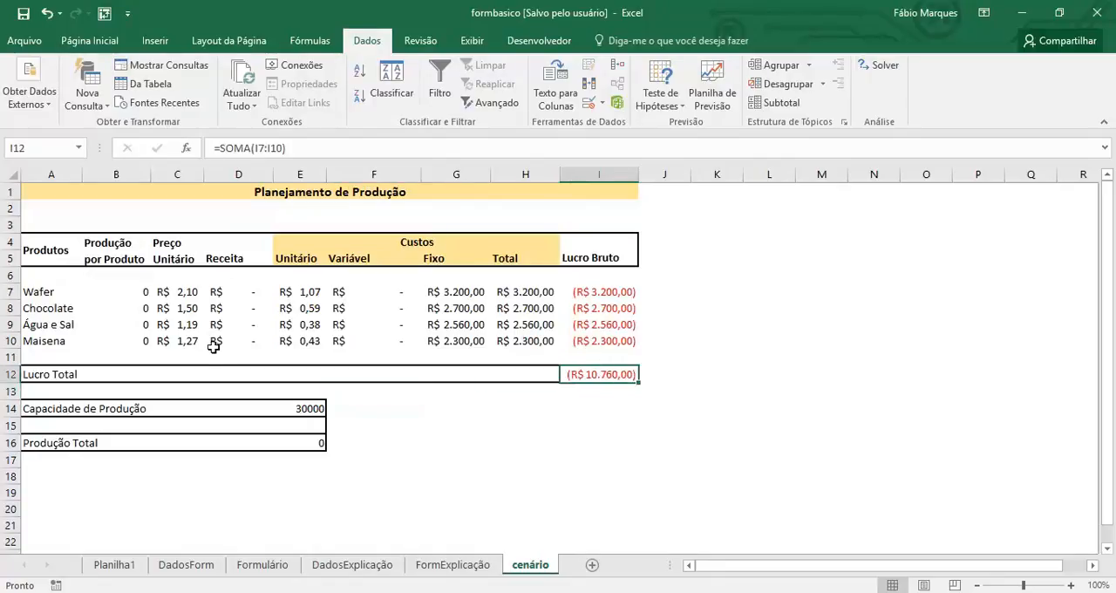
{"action": "left_click", "coordinate": [237, 329]}
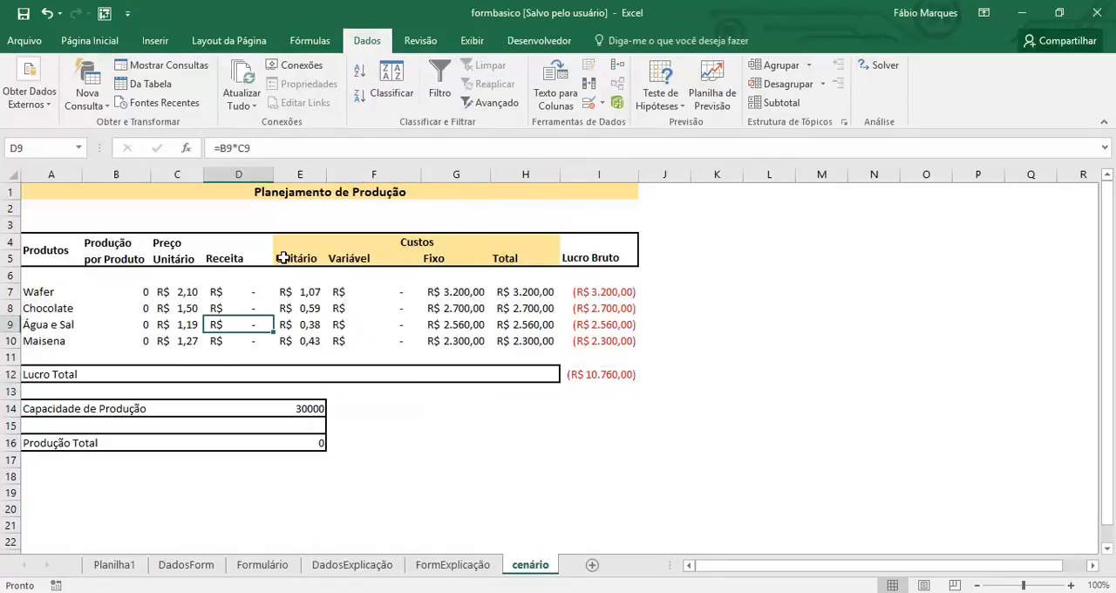
{"action": "left_click", "coordinate": [601, 307]}
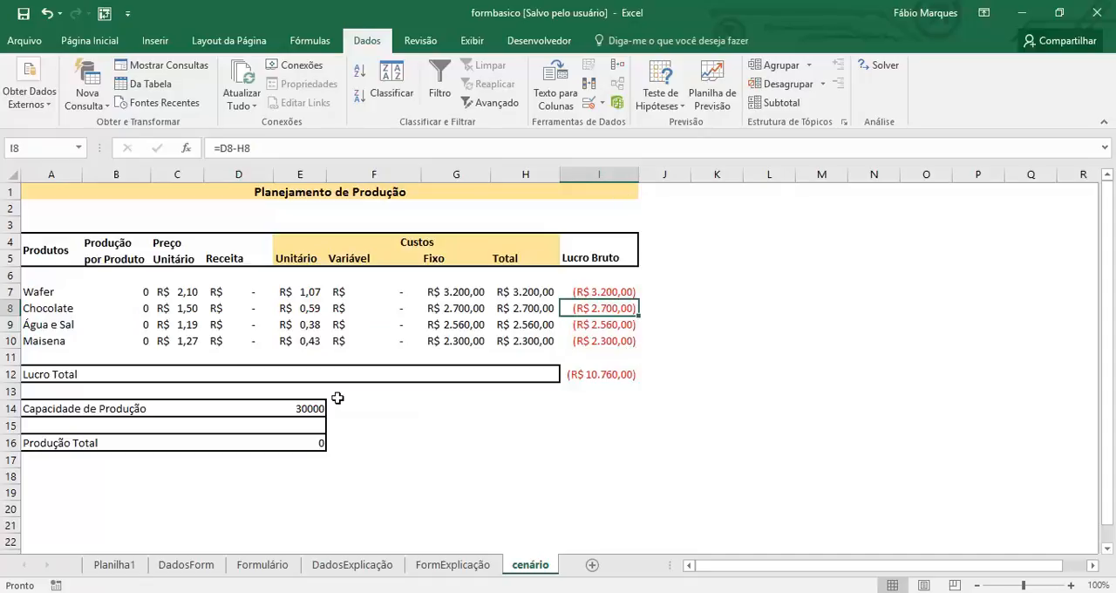
{"action": "left_click", "coordinate": [598, 376]}
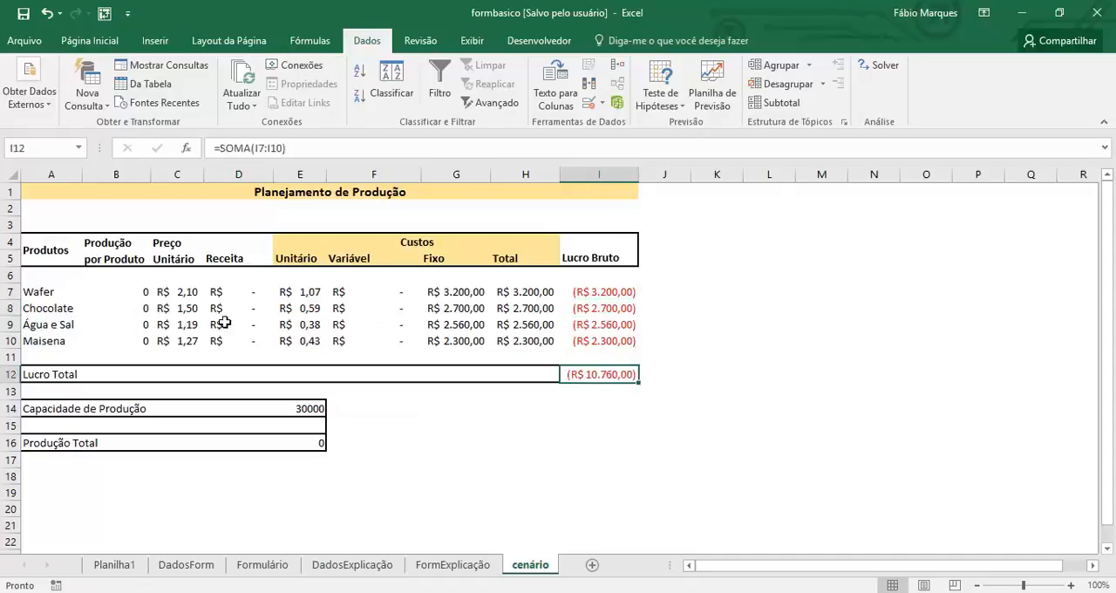
{"action": "left_click_drag", "start_coordinate": [120, 290], "coordinate": [105, 353]}
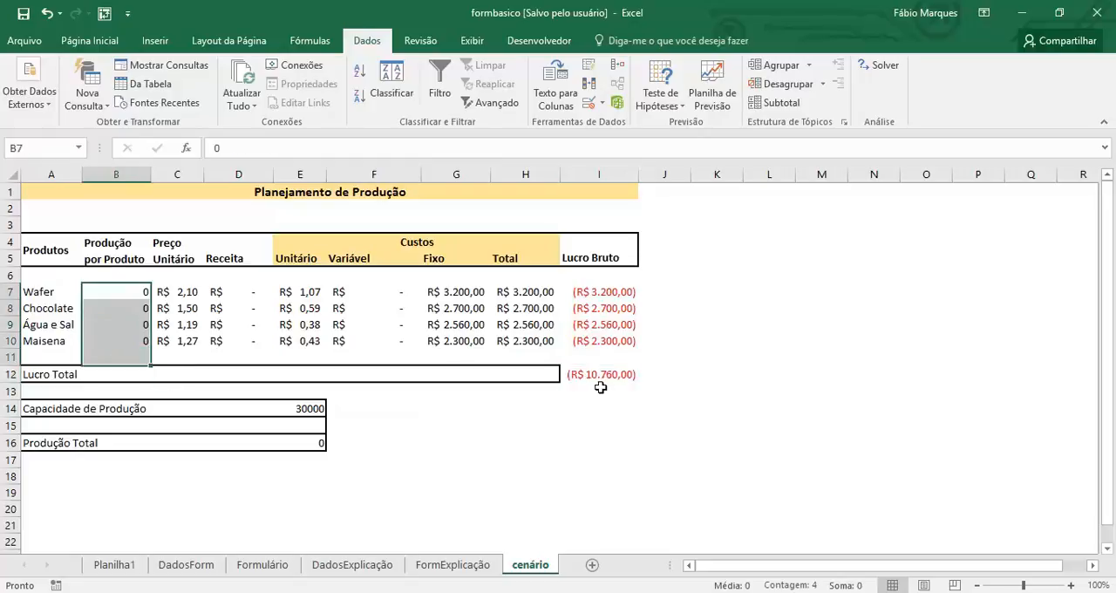
Start Solver with total profit cell I12 as the objective and a target value of 0.
{"action": "left_click", "coordinate": [629, 375]}
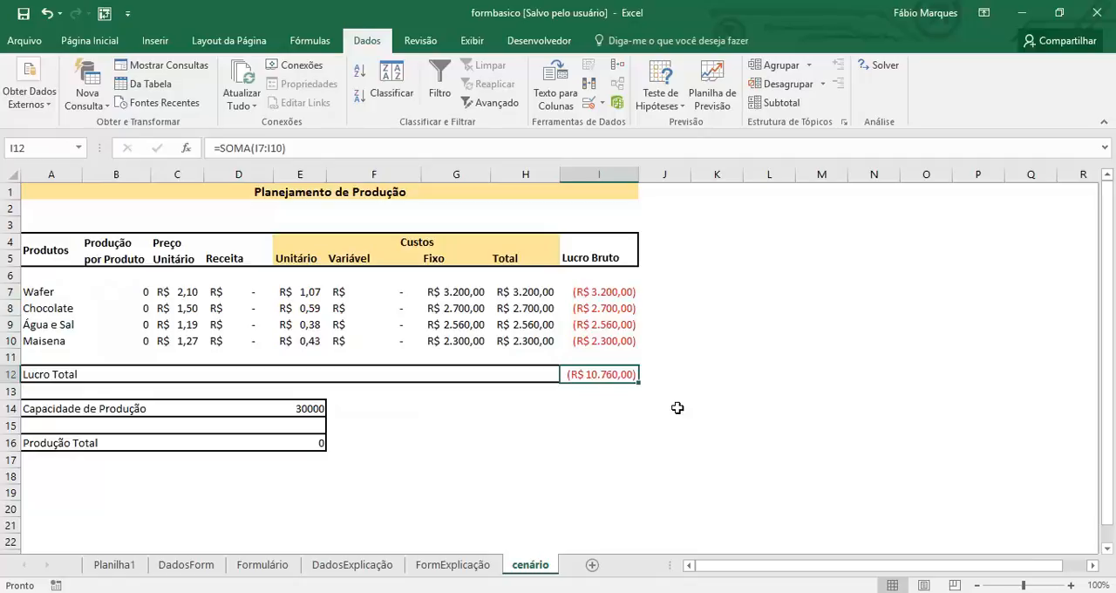
{"action": "left_click", "coordinate": [883, 67]}
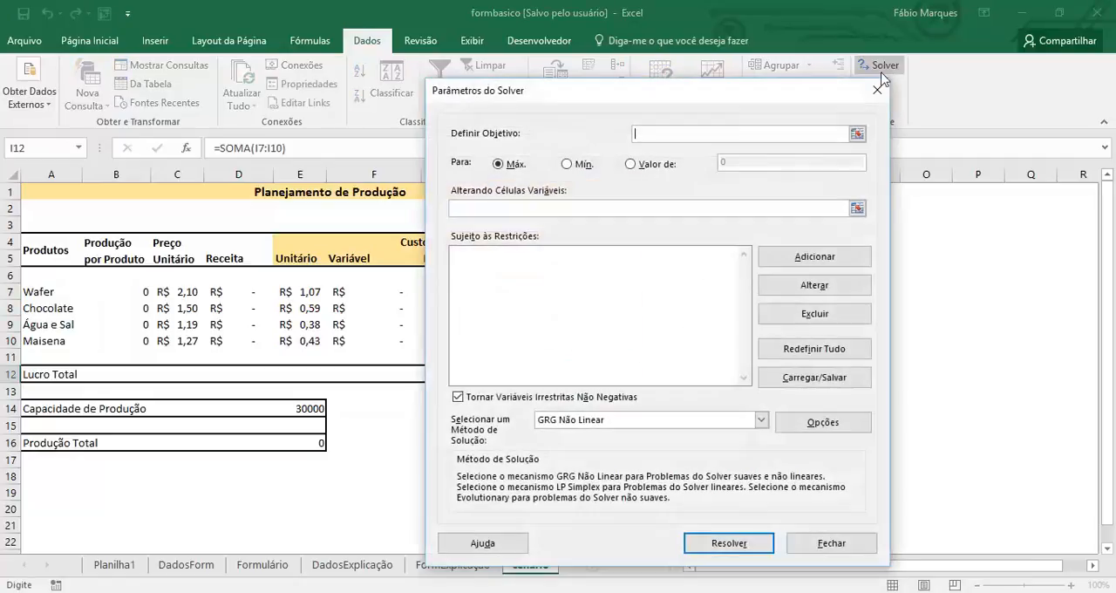
{"action": "left_click_drag", "start_coordinate": [751, 101], "coordinate": [947, 201]}
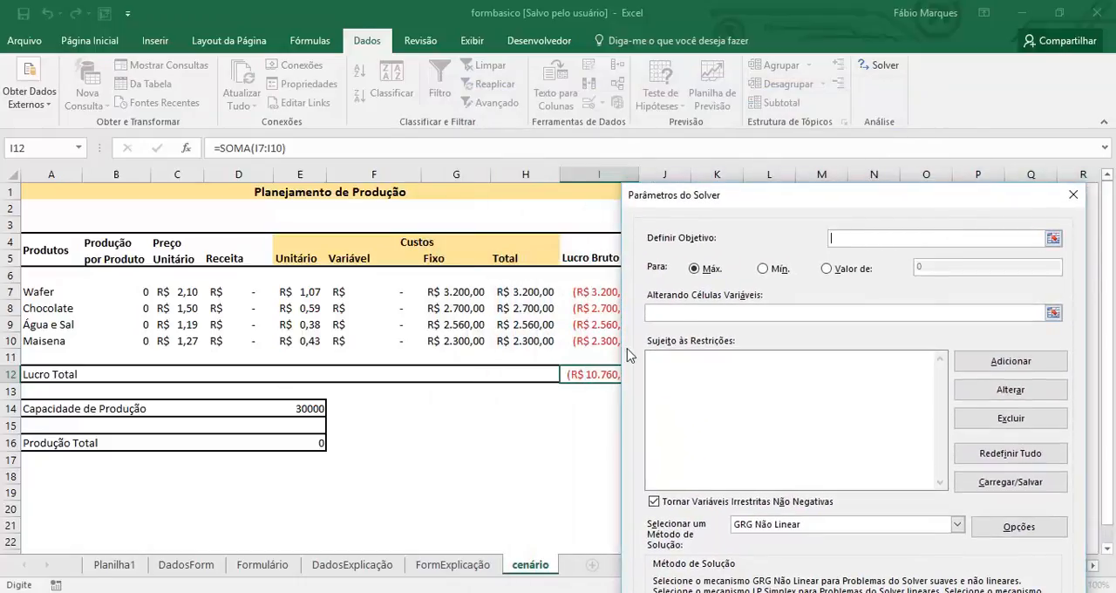
{"action": "left_click", "coordinate": [583, 374]}
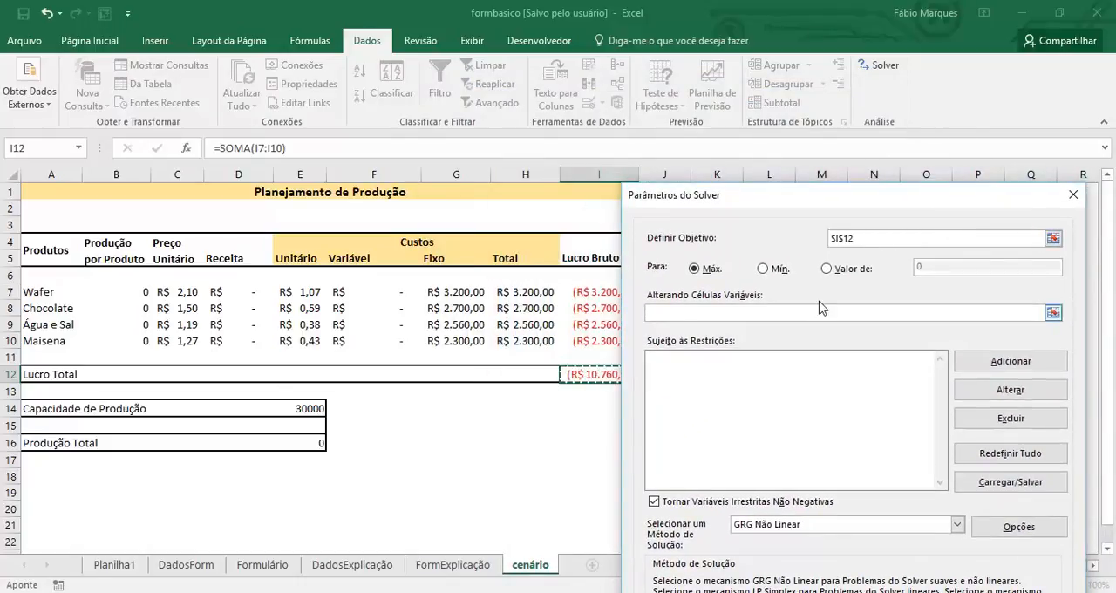
{"action": "left_click", "coordinate": [825, 268]}
{"action": "left_click", "coordinate": [941, 273]}
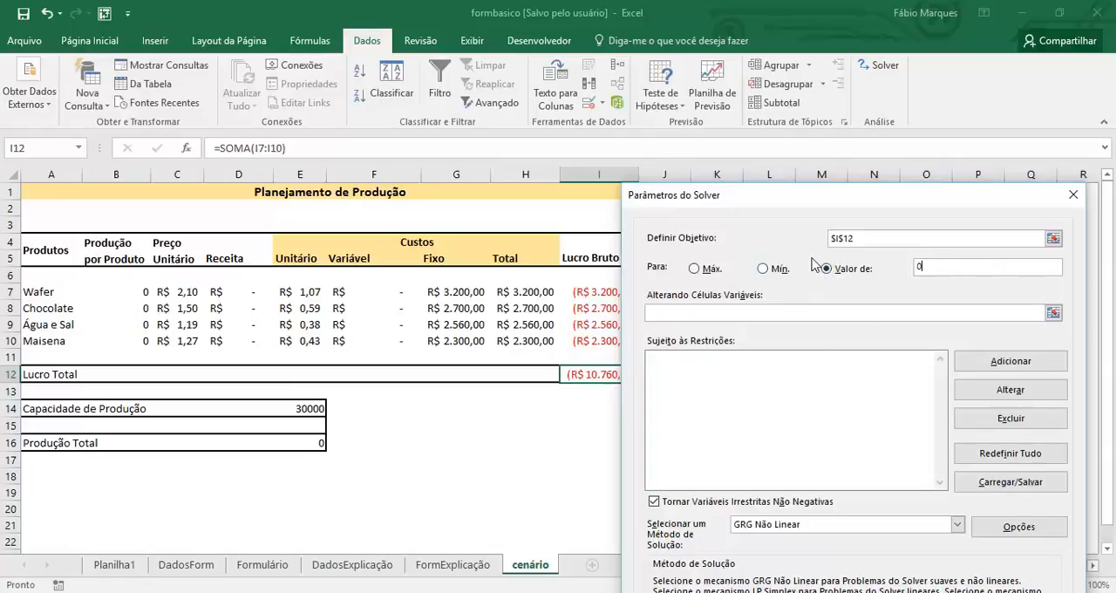
Set the Solver variable cells to the production quantities in B7:B10.
{"action": "left_click_drag", "start_coordinate": [831, 207], "coordinate": [818, 122]}
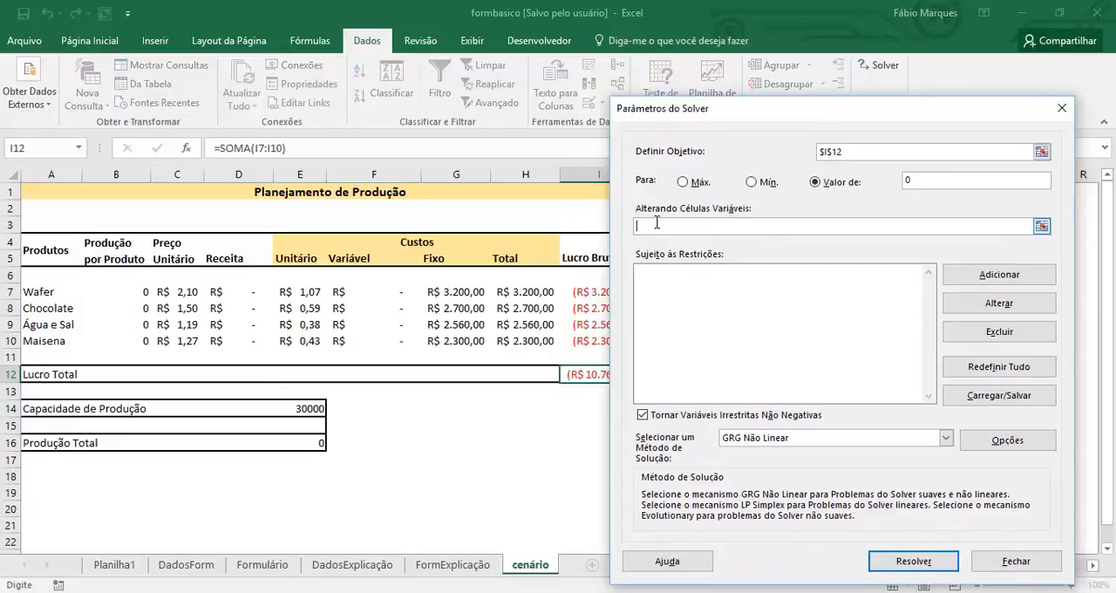
{"action": "left_click", "coordinate": [138, 293]}
{"action": "left_click_drag", "start_coordinate": [137, 293], "coordinate": [132, 338]}
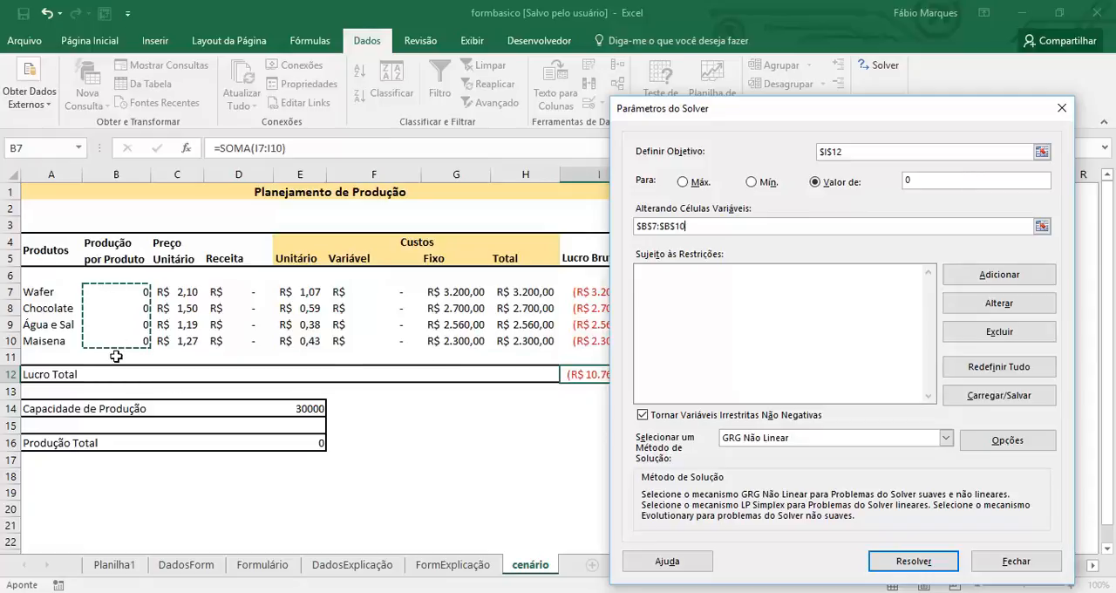
{"action": "left_click", "coordinate": [714, 309]}
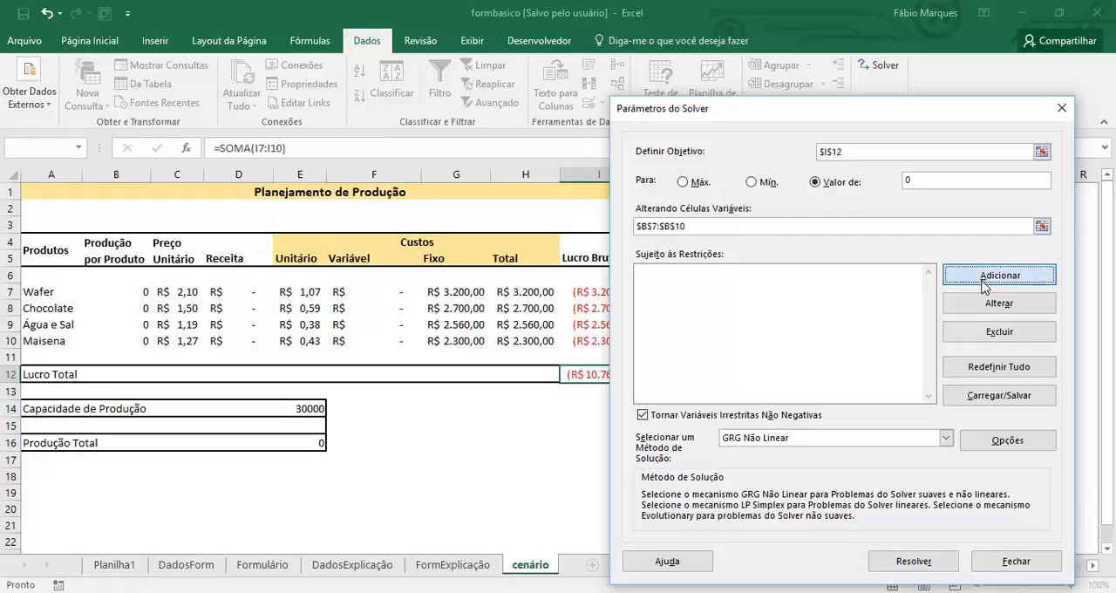
Add a Solver constraint that total production in E16 is <= the production capacity in E14.
{"action": "left_click", "coordinate": [984, 275]}
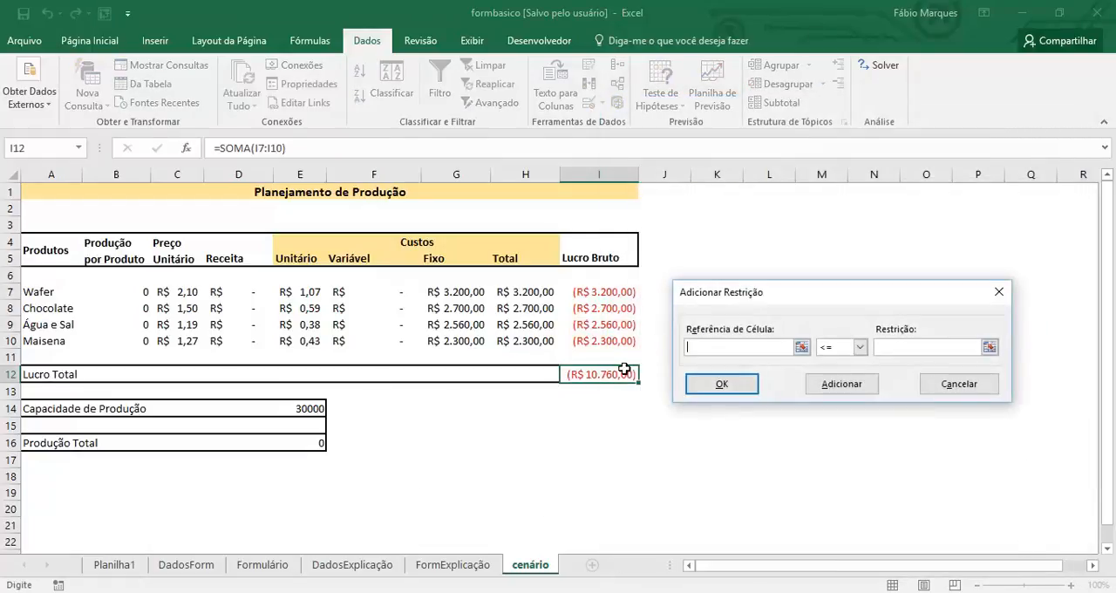
{"action": "left_click", "coordinate": [308, 445]}
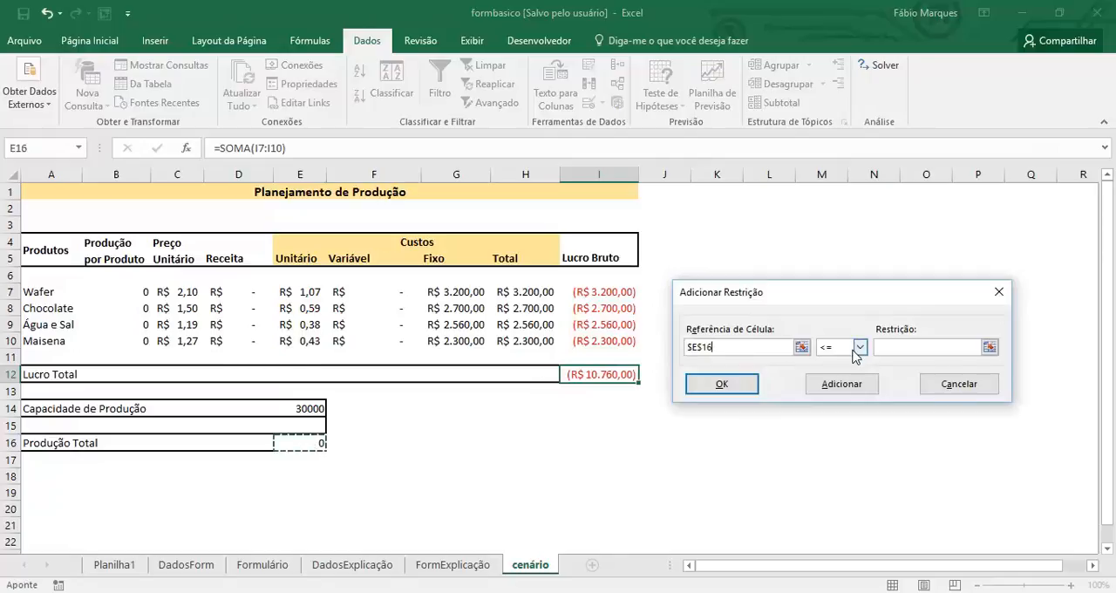
{"action": "left_click", "coordinate": [906, 347]}
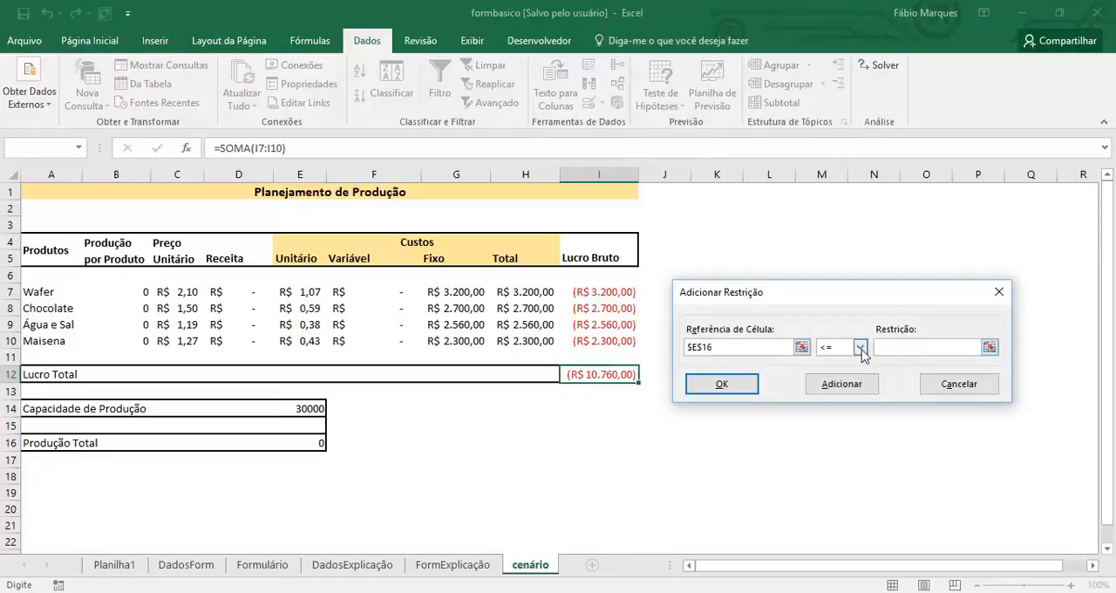
{"action": "left_click", "coordinate": [861, 349]}
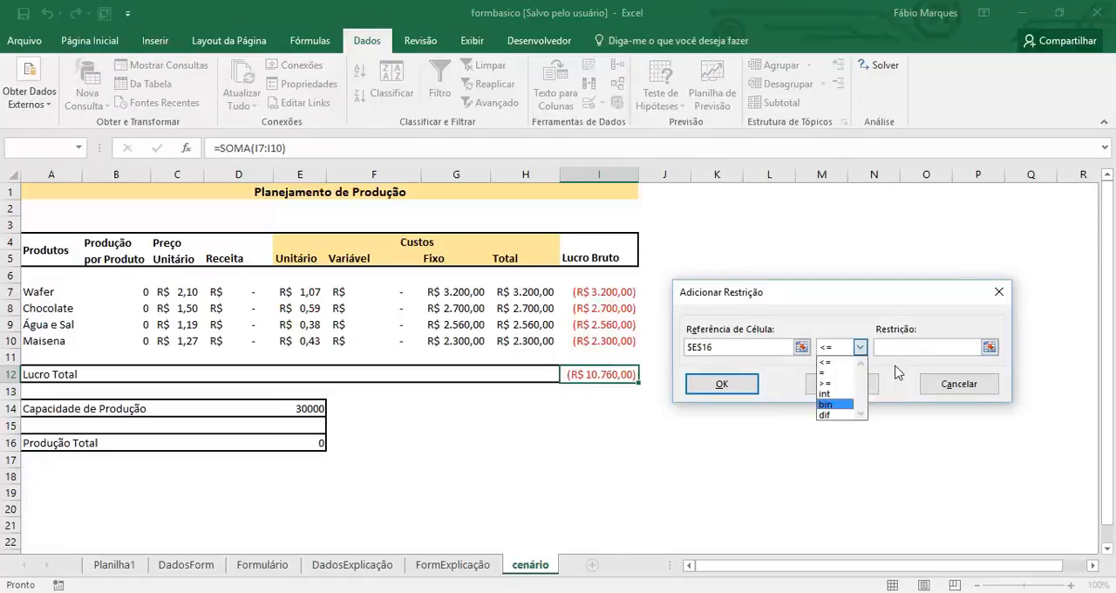
{"action": "left_click", "coordinate": [897, 355]}
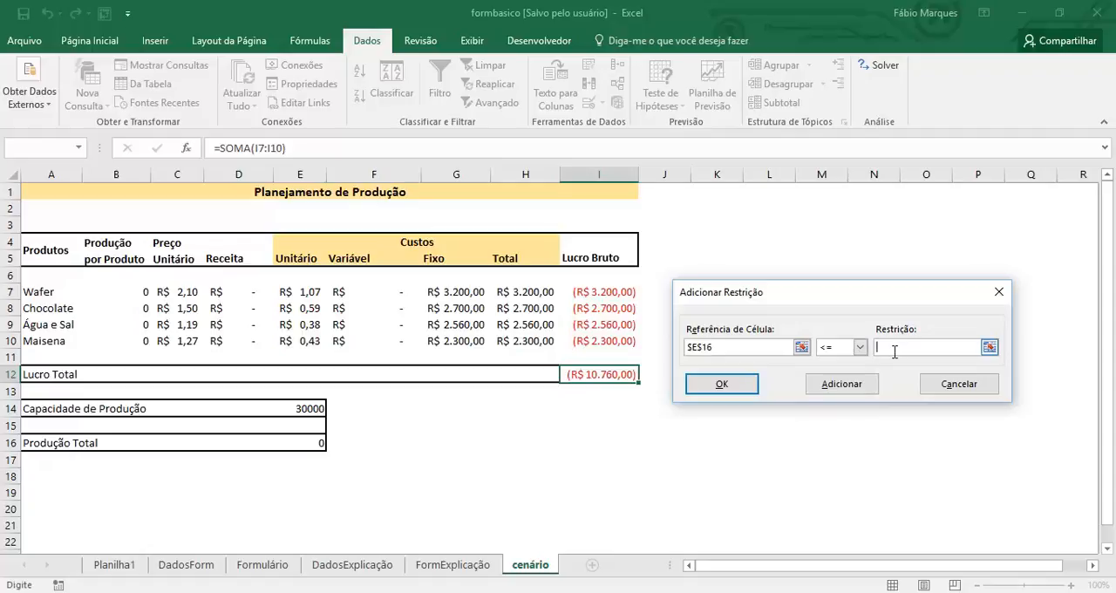
{"action": "left_click", "coordinate": [313, 408]}
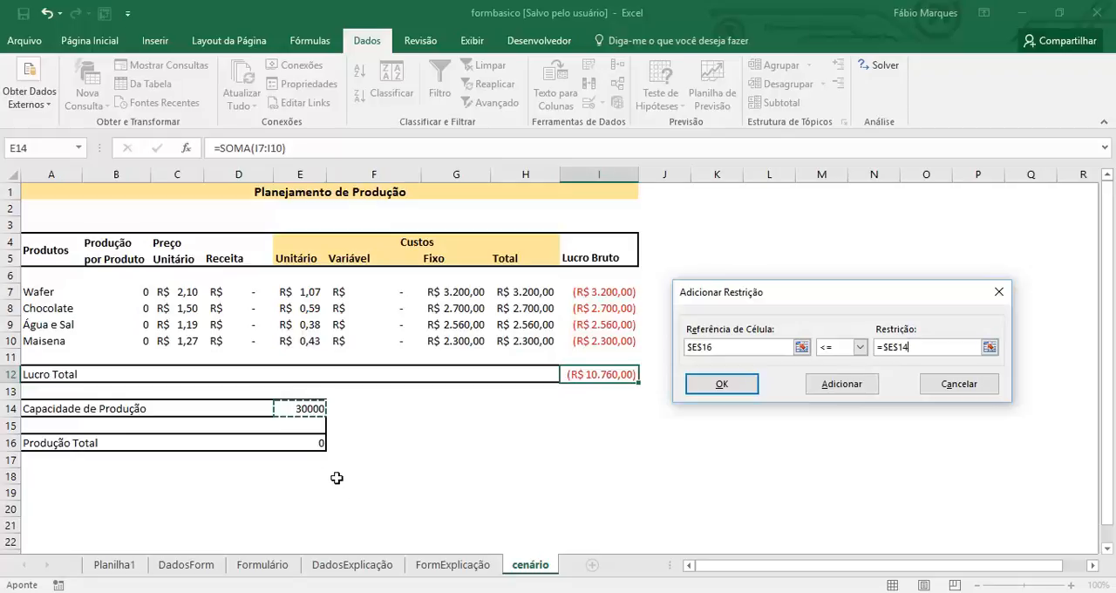
{"action": "left_click", "coordinate": [721, 383]}
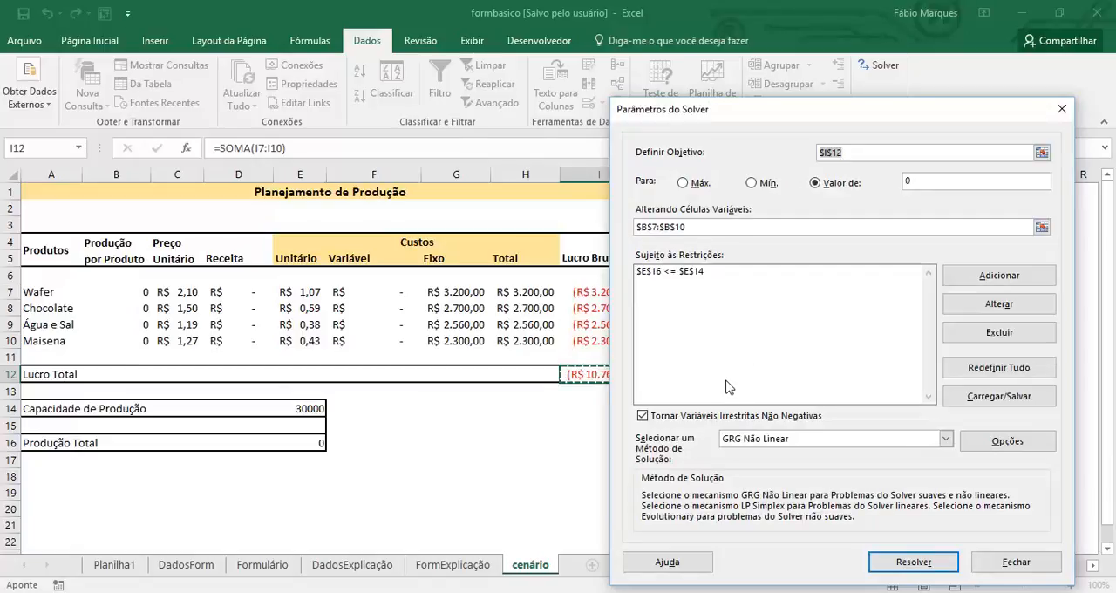
Add a Solver constraint that the production quantities in B7:B10 are >= 0.
{"action": "left_click", "coordinate": [952, 279]}
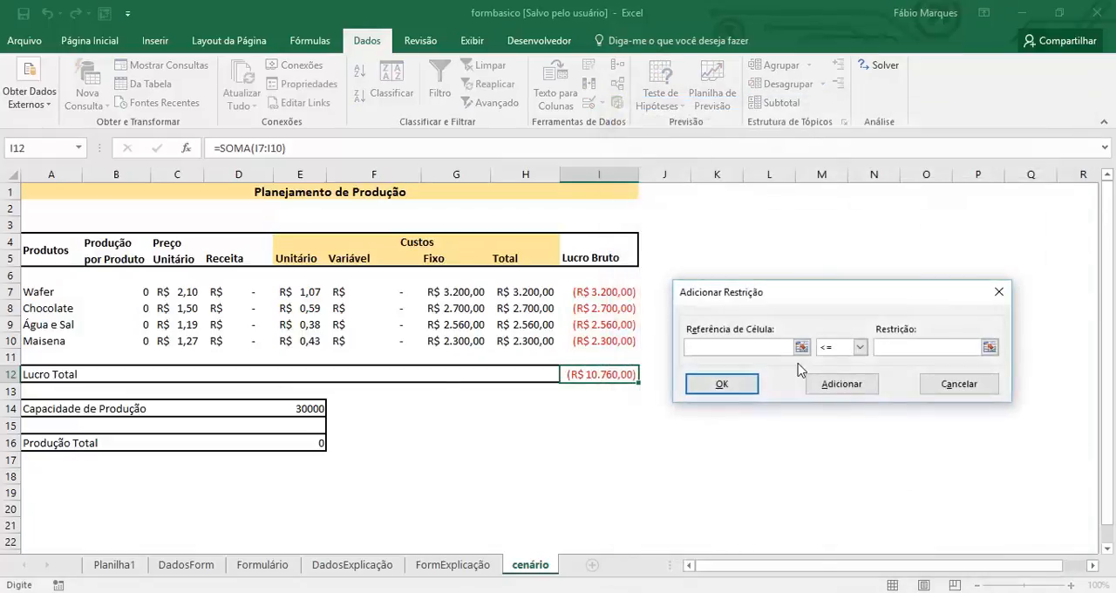
{"action": "left_click", "coordinate": [859, 347]}
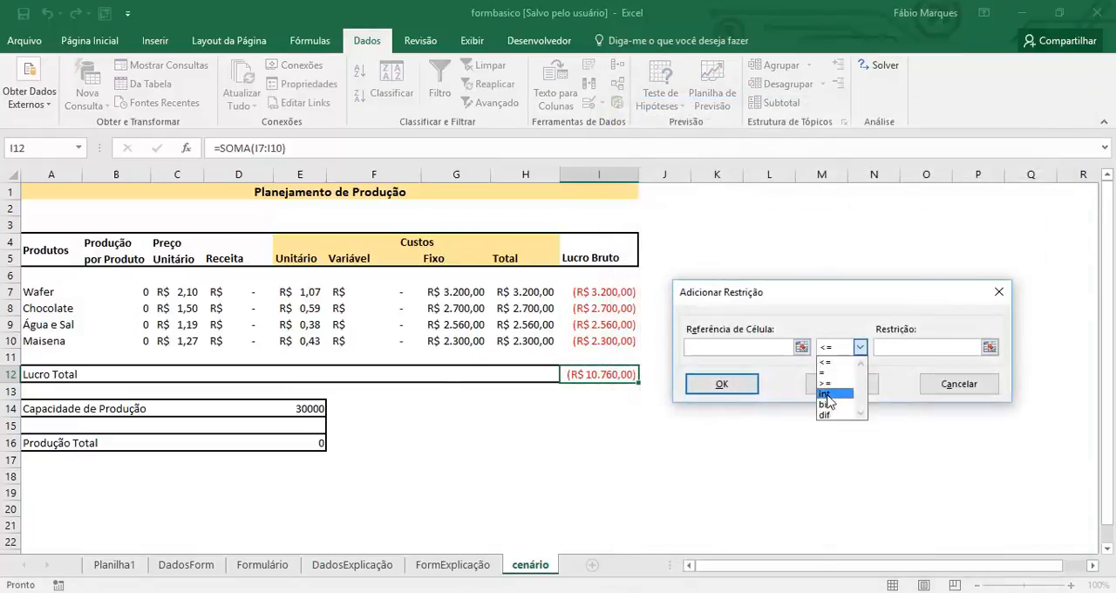
{"action": "left_click", "coordinate": [825, 383]}
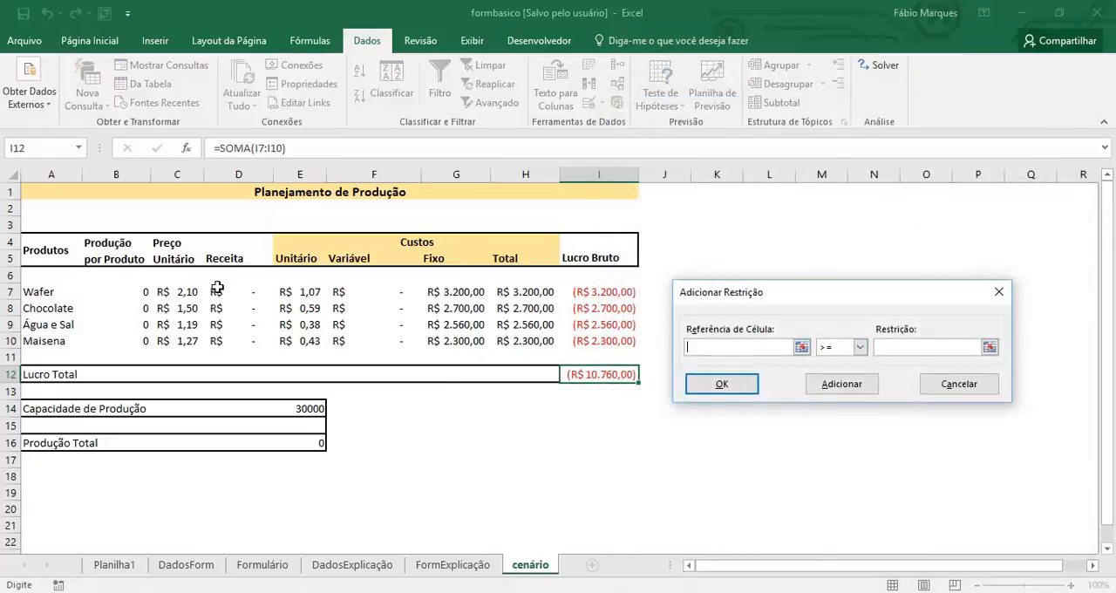
{"action": "left_click_drag", "start_coordinate": [135, 293], "coordinate": [131, 341]}
{"action": "left_click", "coordinate": [922, 348]}
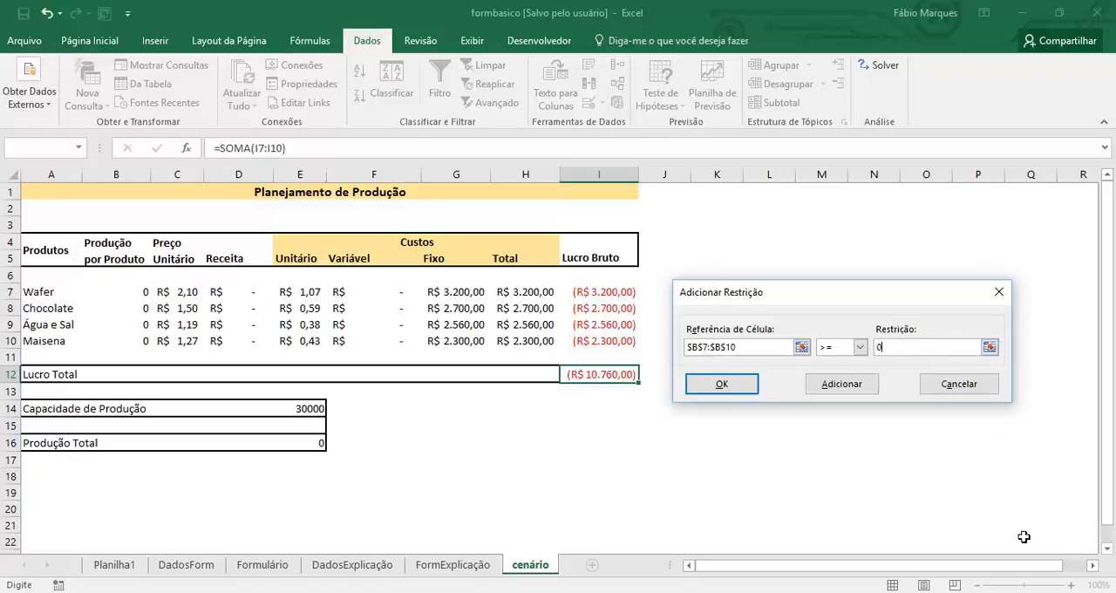
{"action": "left_click", "coordinate": [722, 385]}
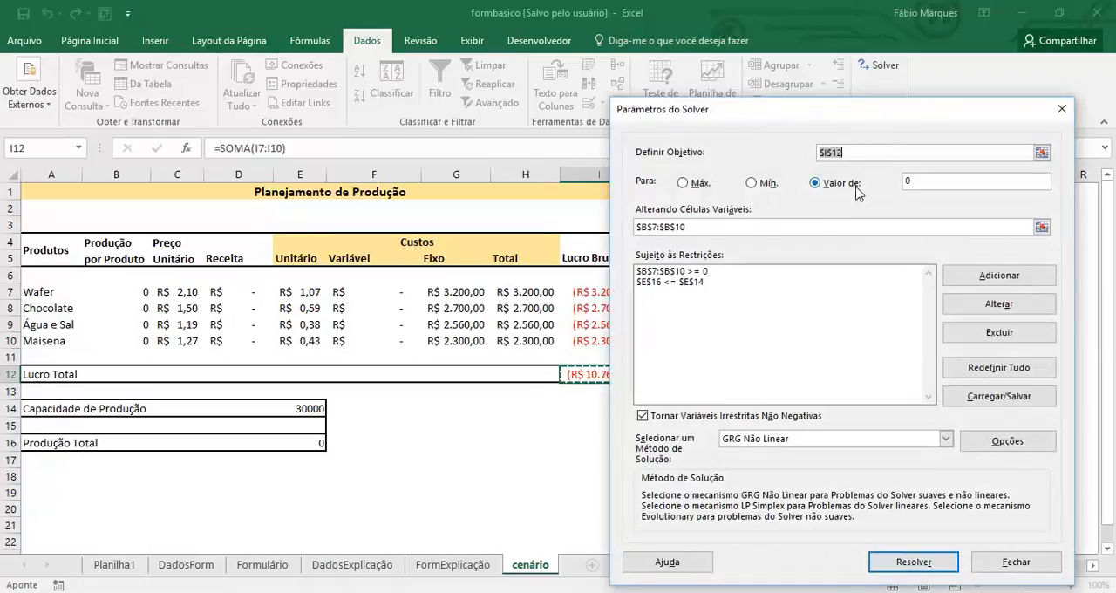
Review the Solver parameters and solve the model with the GRG Não Linear method.
{"action": "left_click_drag", "start_coordinate": [842, 114], "coordinate": [877, 111]}
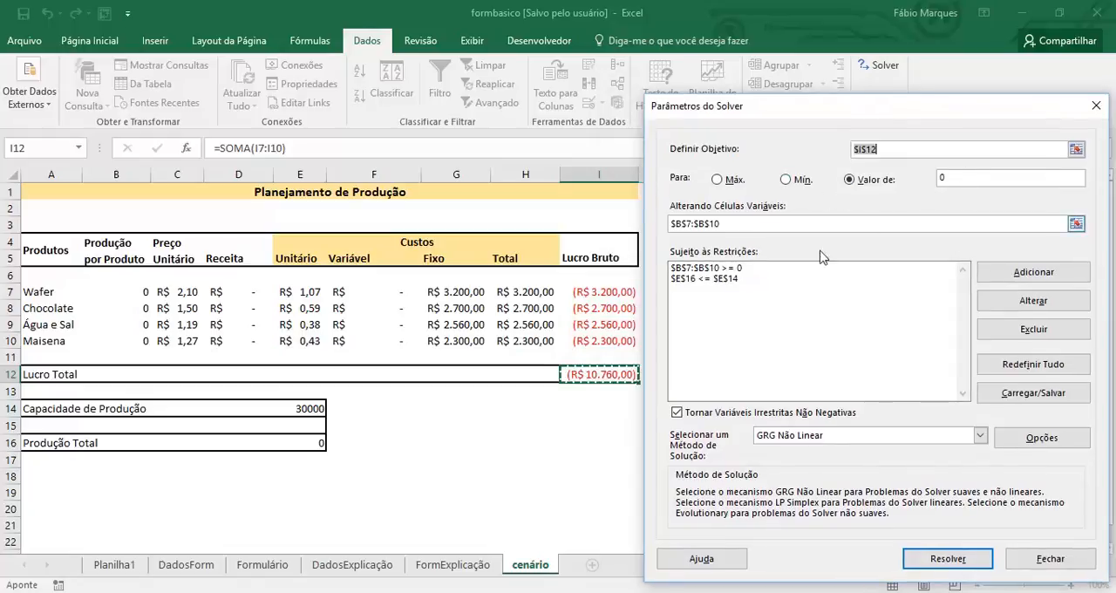
{"action": "left_click", "coordinate": [747, 226]}
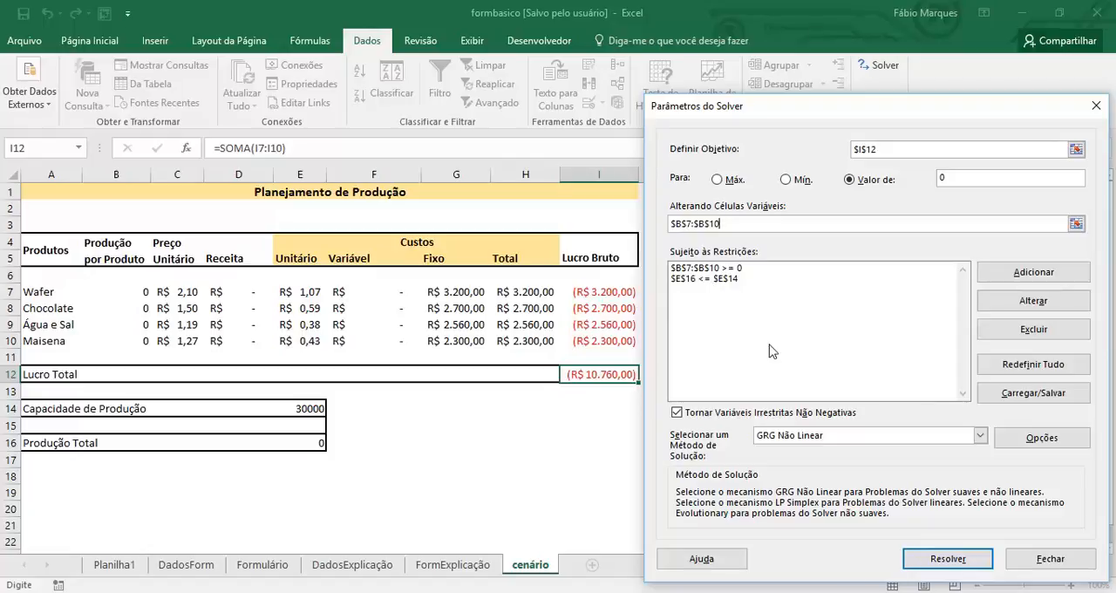
{"action": "left_click", "coordinate": [933, 556]}
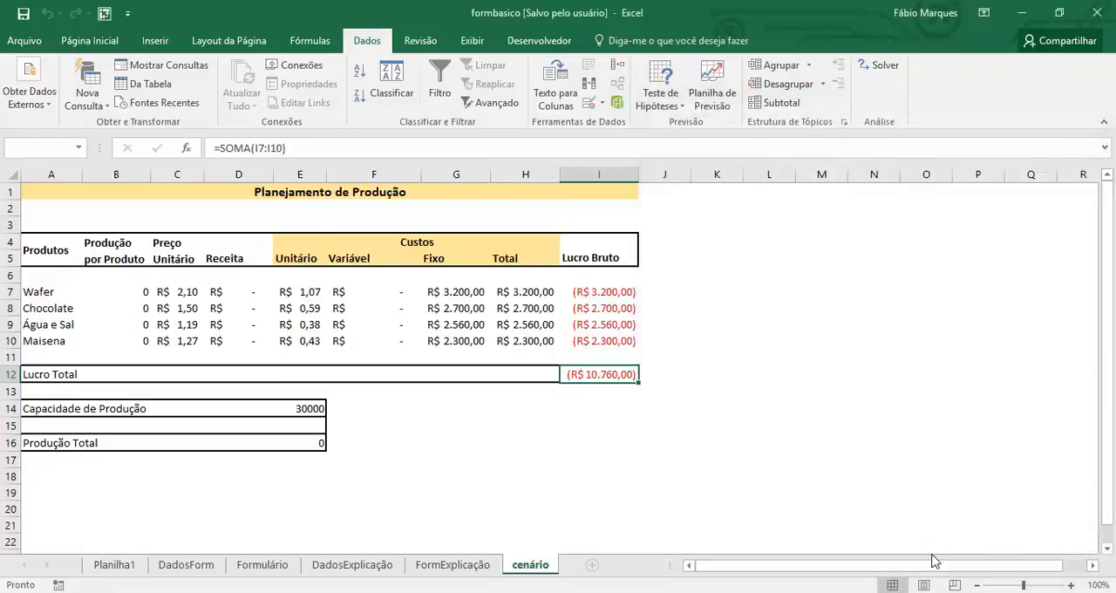
Compare the Solver result with the production table, then discard the solution so the original quantities are restored.
{"action": "left_click_drag", "start_coordinate": [645, 160], "coordinate": [970, 219]}
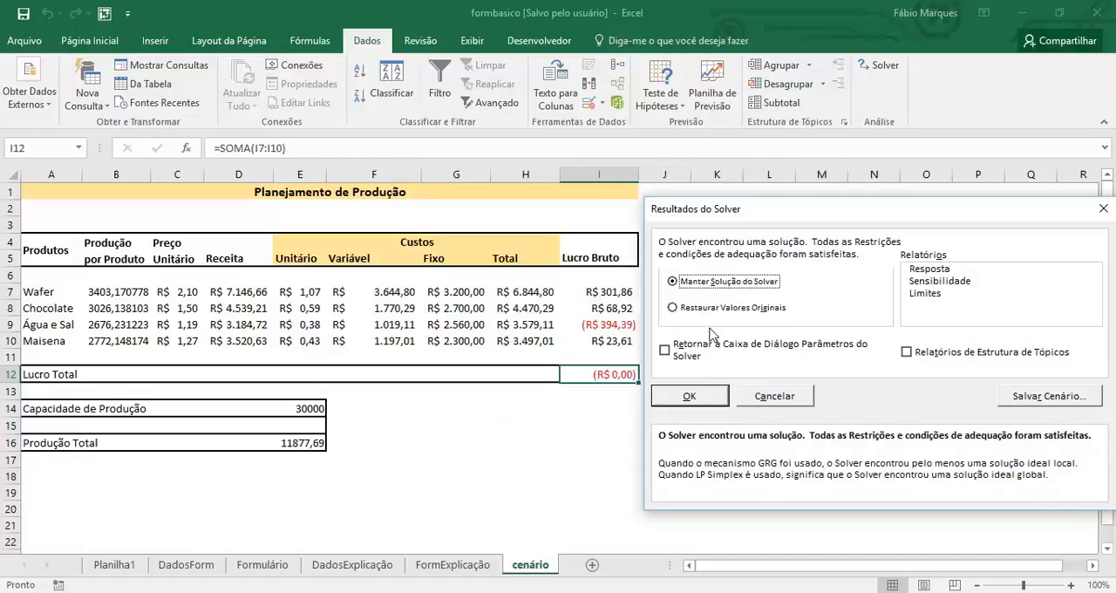
{"action": "left_click", "coordinate": [761, 398]}
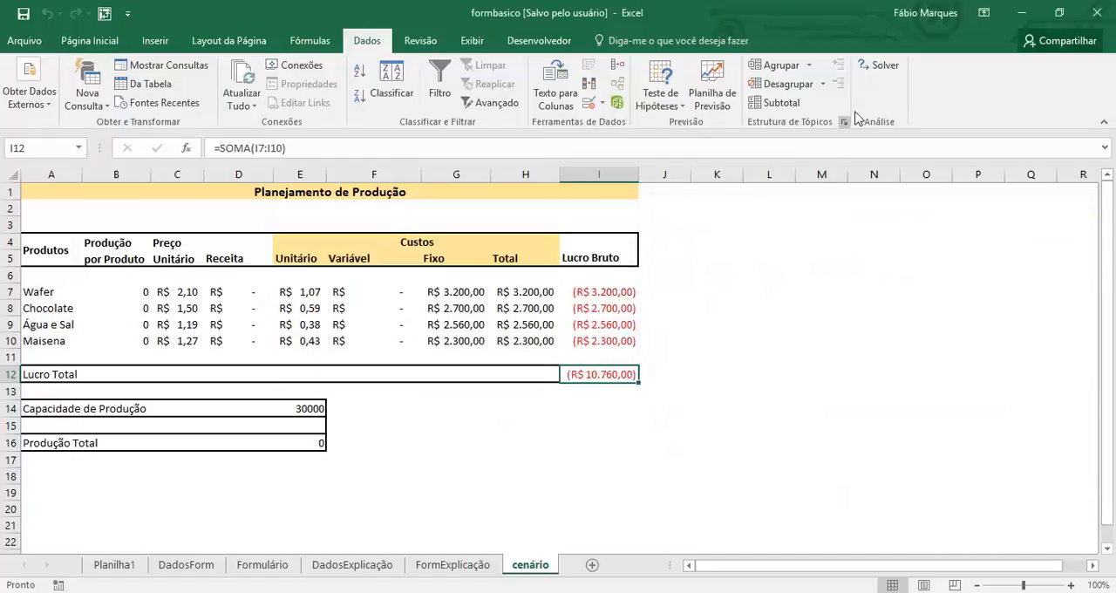
Add a Solver constraint that each product's gross profit in I7:I10 is = 0.
{"action": "left_click", "coordinate": [879, 68]}
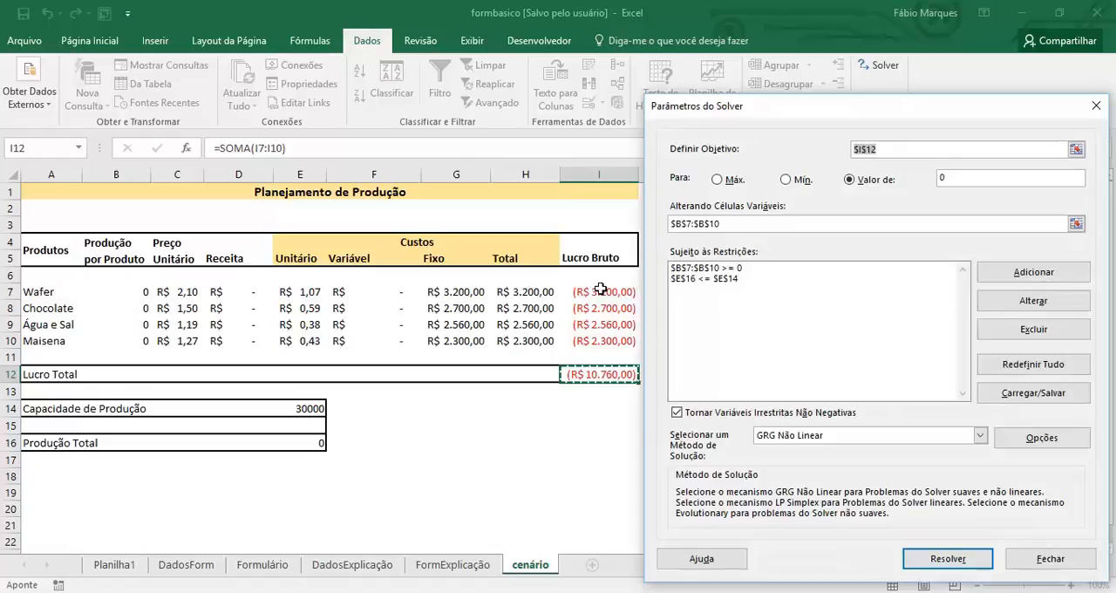
{"action": "left_click", "coordinate": [720, 319]}
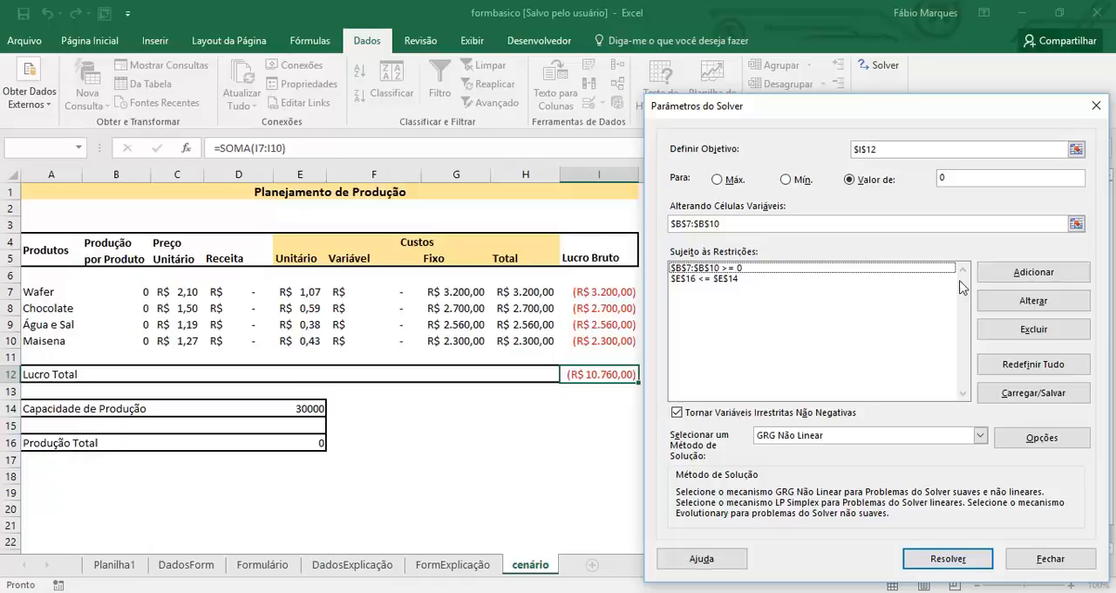
{"action": "left_click", "coordinate": [999, 277]}
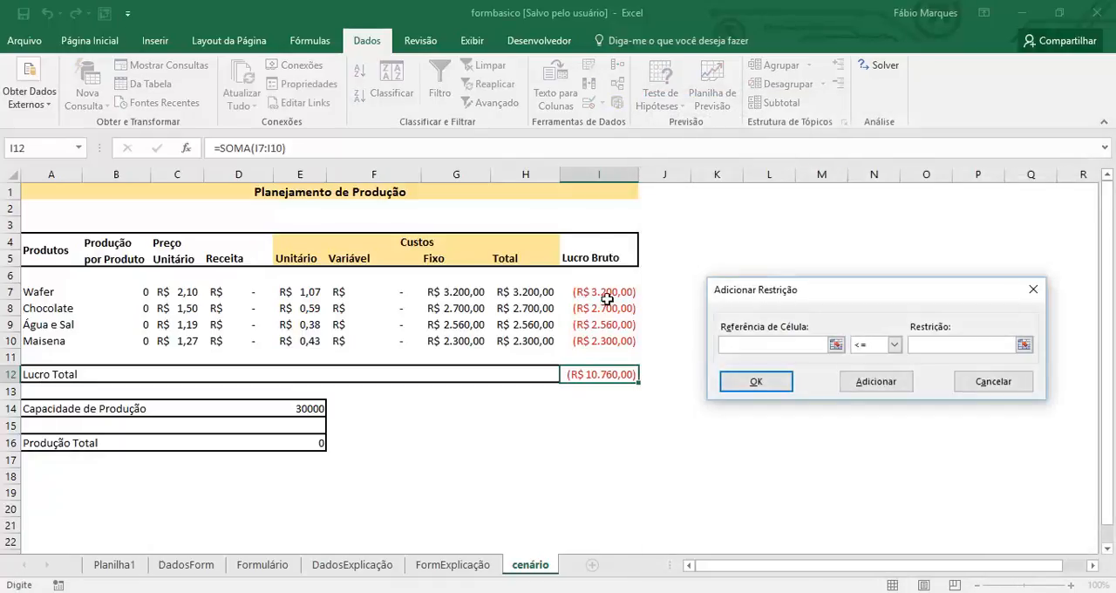
{"action": "left_click_drag", "start_coordinate": [607, 293], "coordinate": [610, 340]}
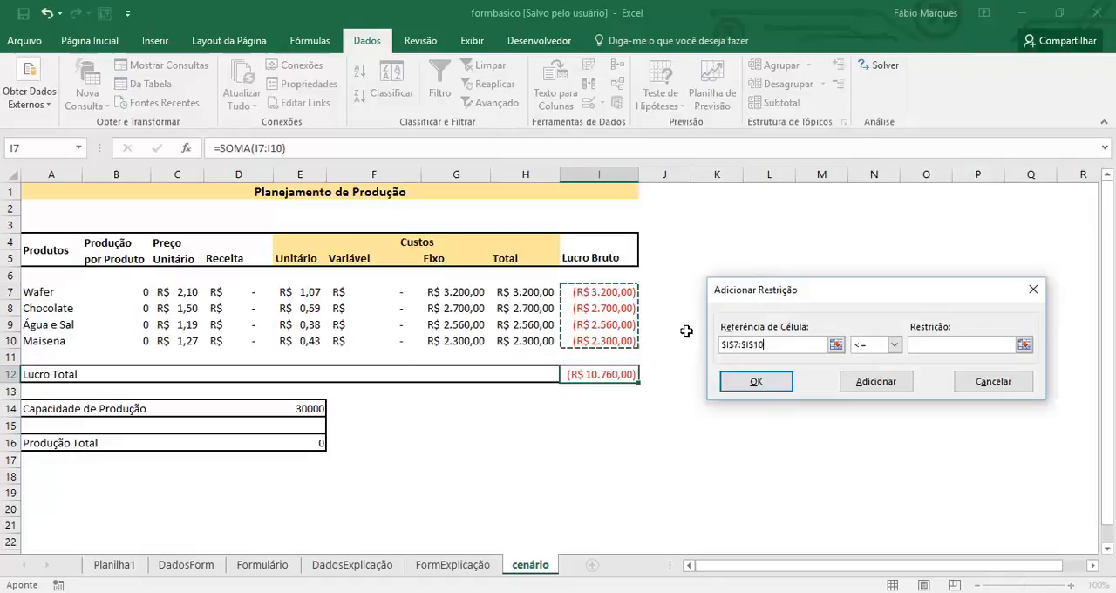
{"action": "left_click", "coordinate": [894, 345]}
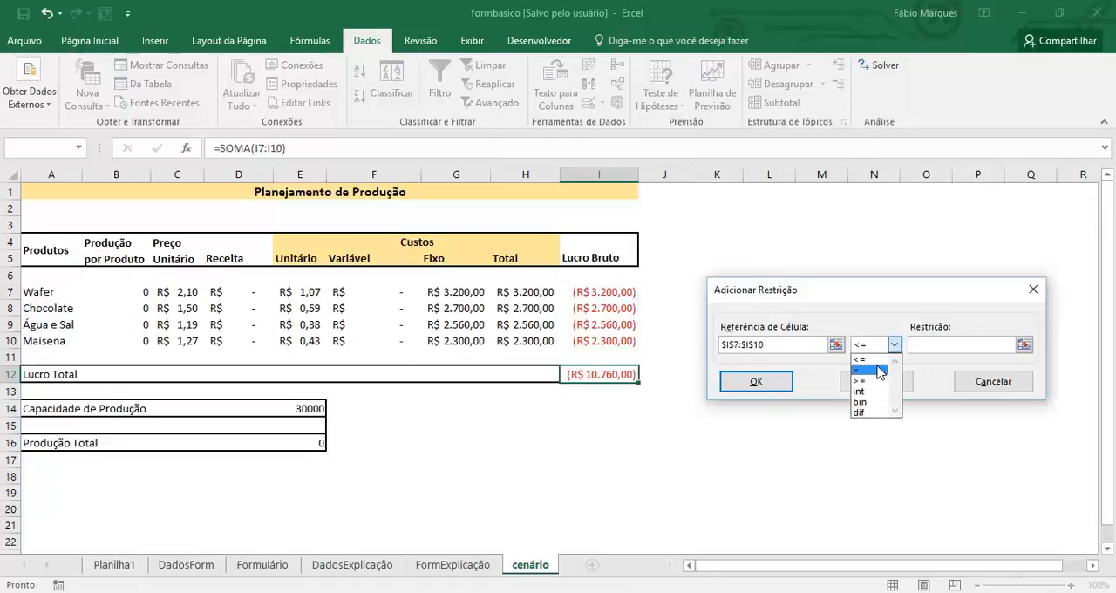
{"action": "left_click", "coordinate": [881, 372]}
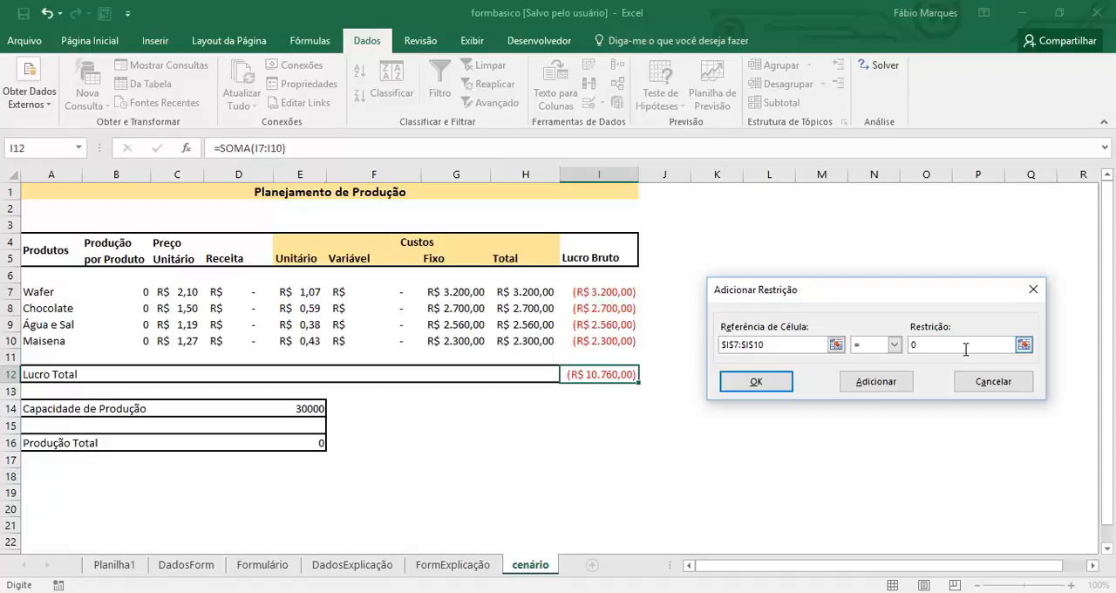
{"action": "left_click", "coordinate": [769, 382]}
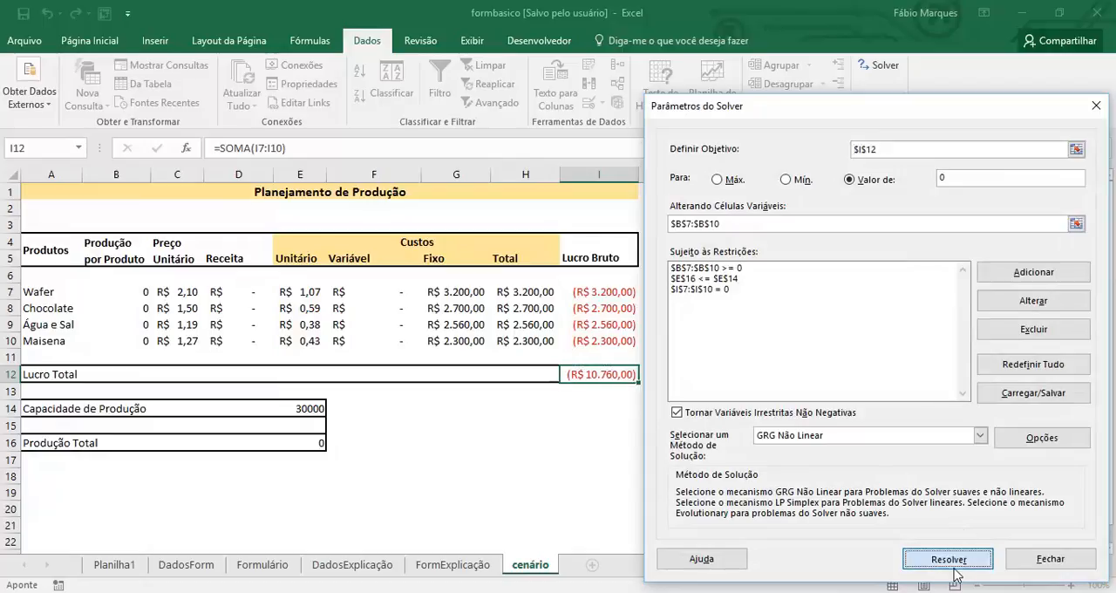
Solve the model with the gross profit constraint included and check the resulting quantities in the table.
{"action": "left_click", "coordinate": [955, 558]}
{"action": "left_click_drag", "start_coordinate": [543, 166], "coordinate": [894, 174]}
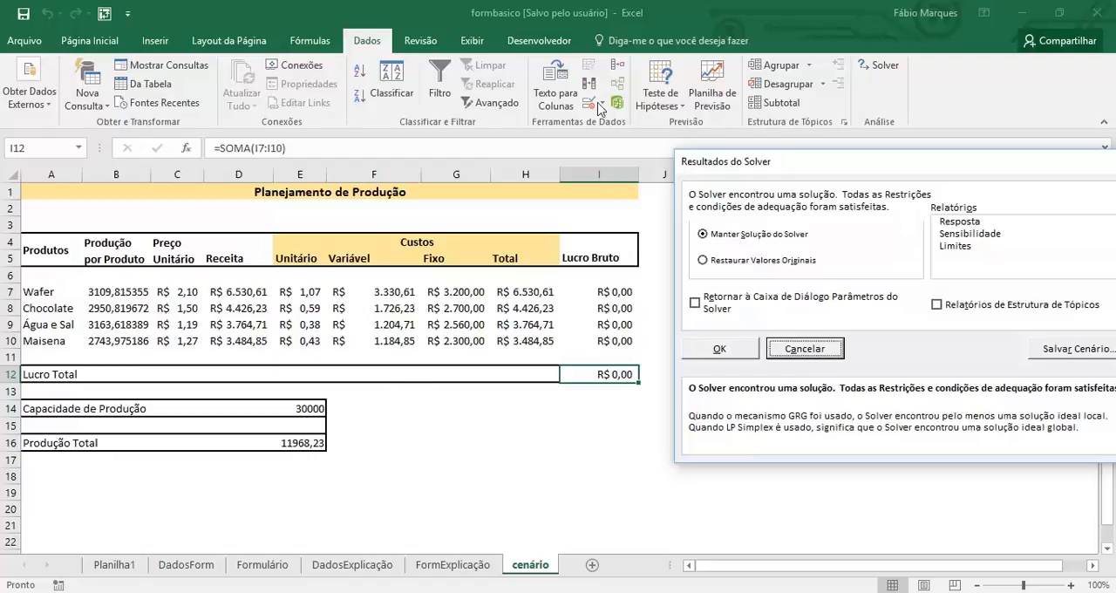
{"action": "left_click_drag", "start_coordinate": [848, 170], "coordinate": [630, 148]}
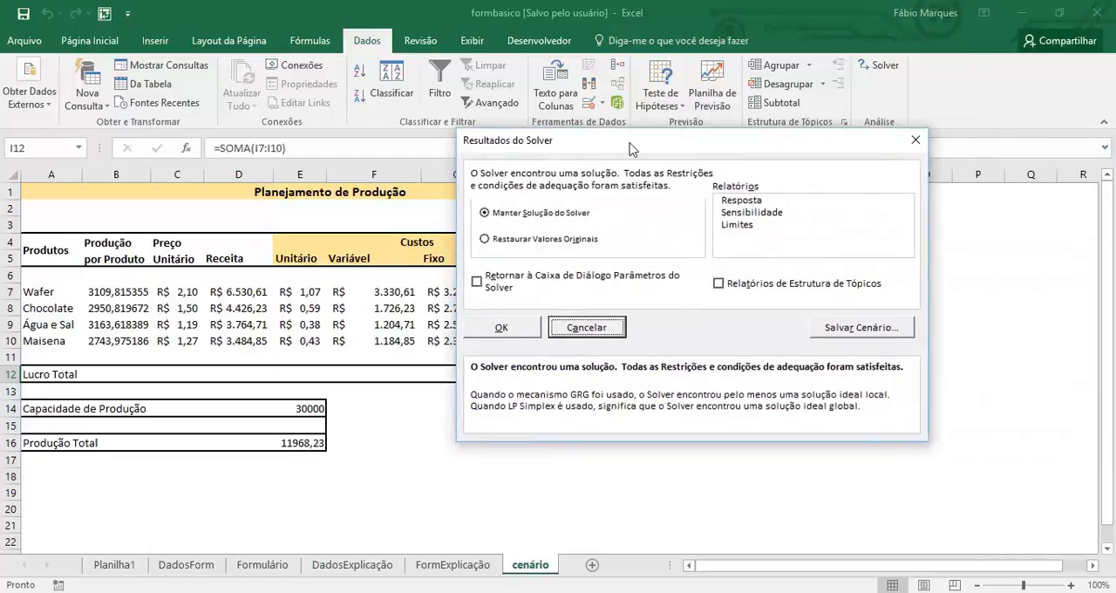
Keep the Solver solution and generate only the Resposta report.
{"action": "left_click", "coordinate": [745, 200]}
{"action": "left_click", "coordinate": [748, 213]}
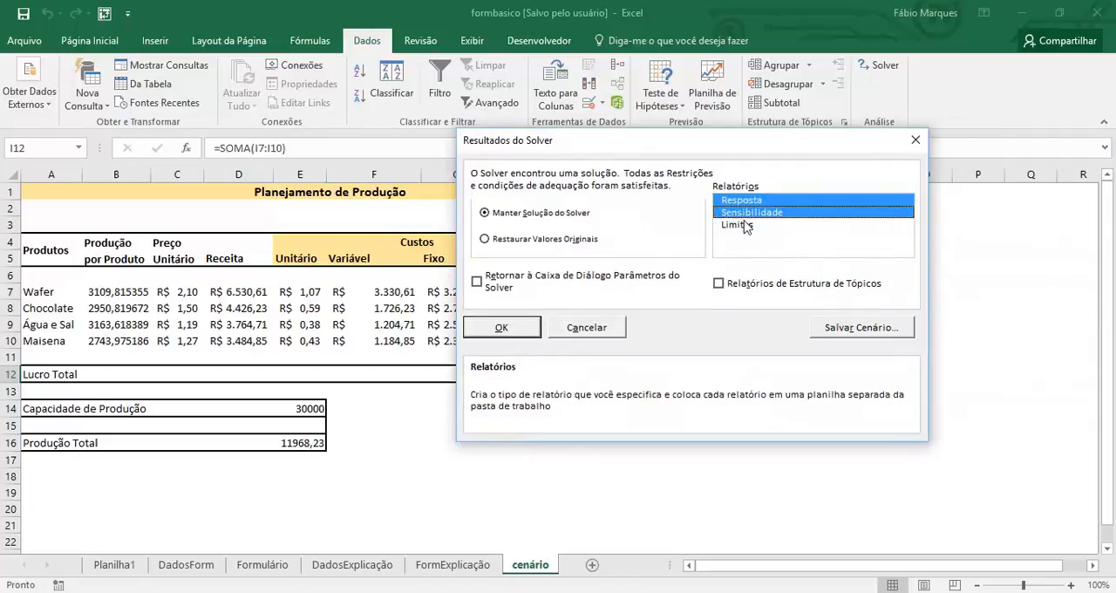
{"action": "left_click", "coordinate": [745, 225]}
{"action": "left_click", "coordinate": [745, 225]}
{"action": "left_click", "coordinate": [757, 213]}
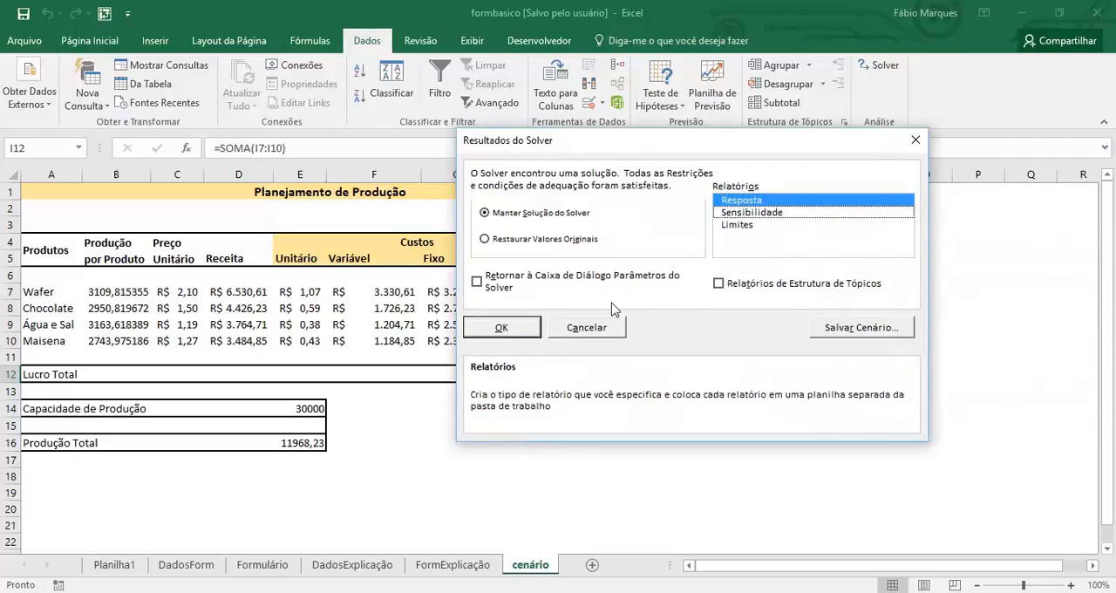
{"action": "left_click", "coordinate": [503, 327]}
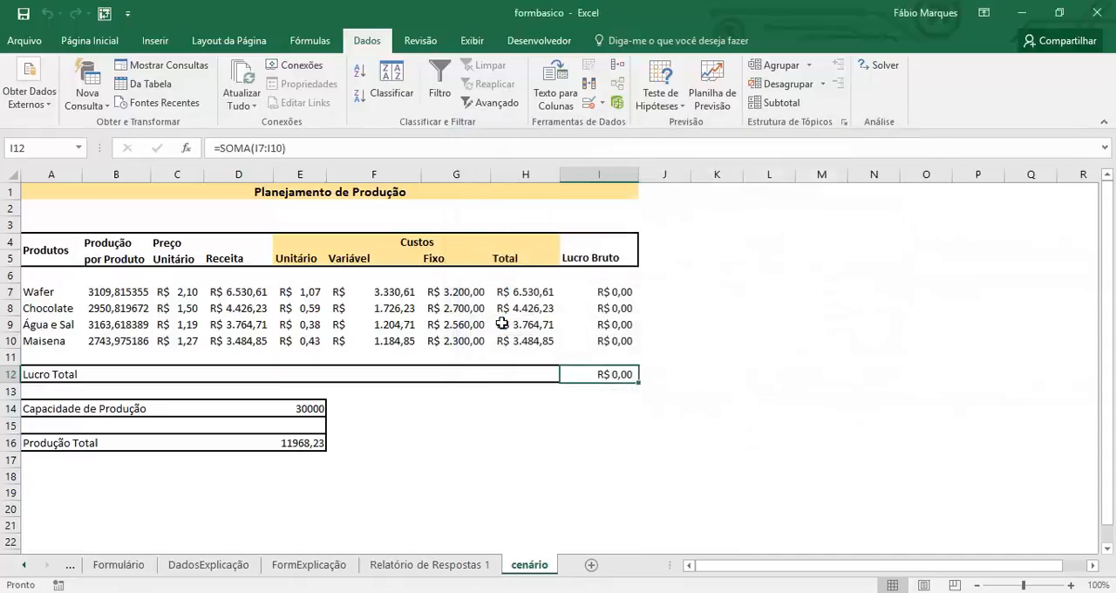
Examine the answer report's objective cell, variable cells and constraints, including the slack of the total production constraint.
{"action": "left_click", "coordinate": [430, 565]}
{"action": "scroll", "coordinate": [488, 390], "scroll_direction": "down", "scroll_amount": 4}
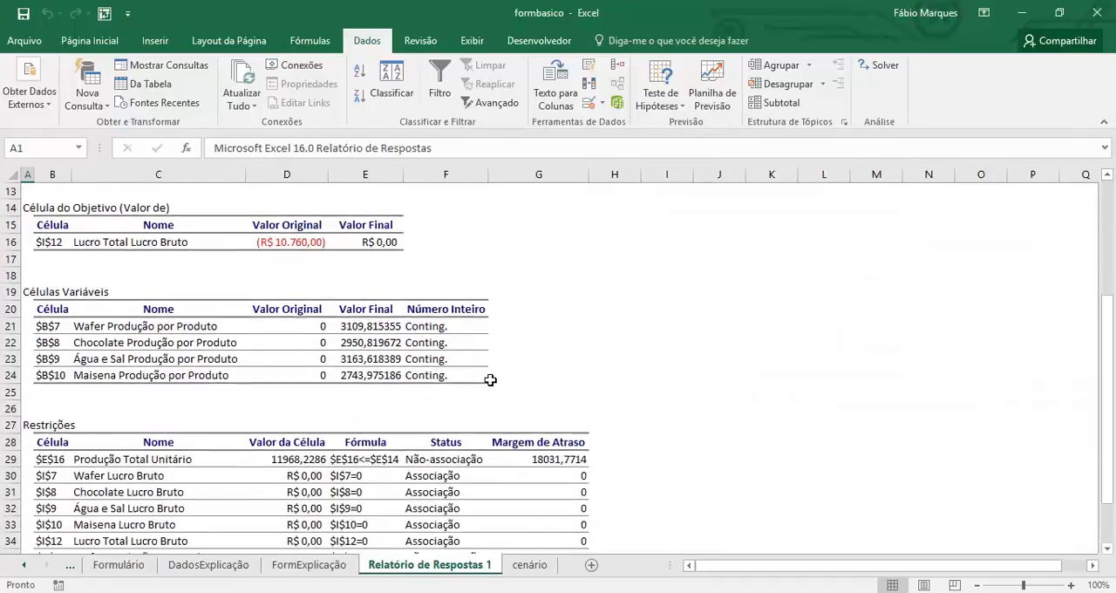
{"action": "scroll", "coordinate": [490, 379], "scroll_direction": "down", "scroll_amount": 2}
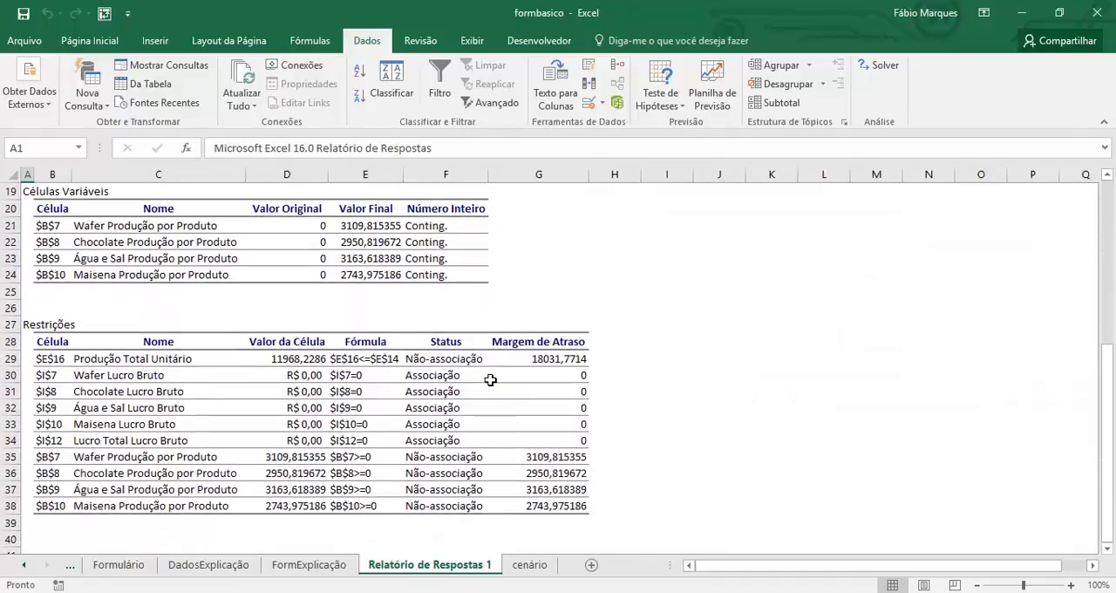
{"action": "left_click", "coordinate": [288, 275]}
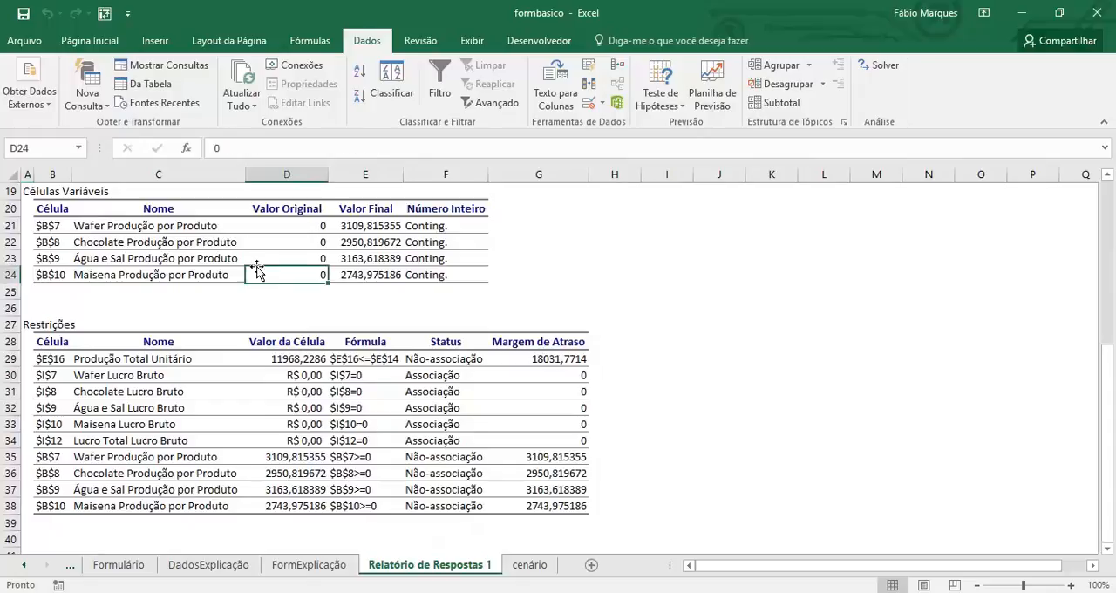
{"action": "scroll", "coordinate": [301, 261], "scroll_direction": "up", "scroll_amount": 2}
{"action": "left_click", "coordinate": [137, 241]}
{"action": "left_click", "coordinate": [294, 241]}
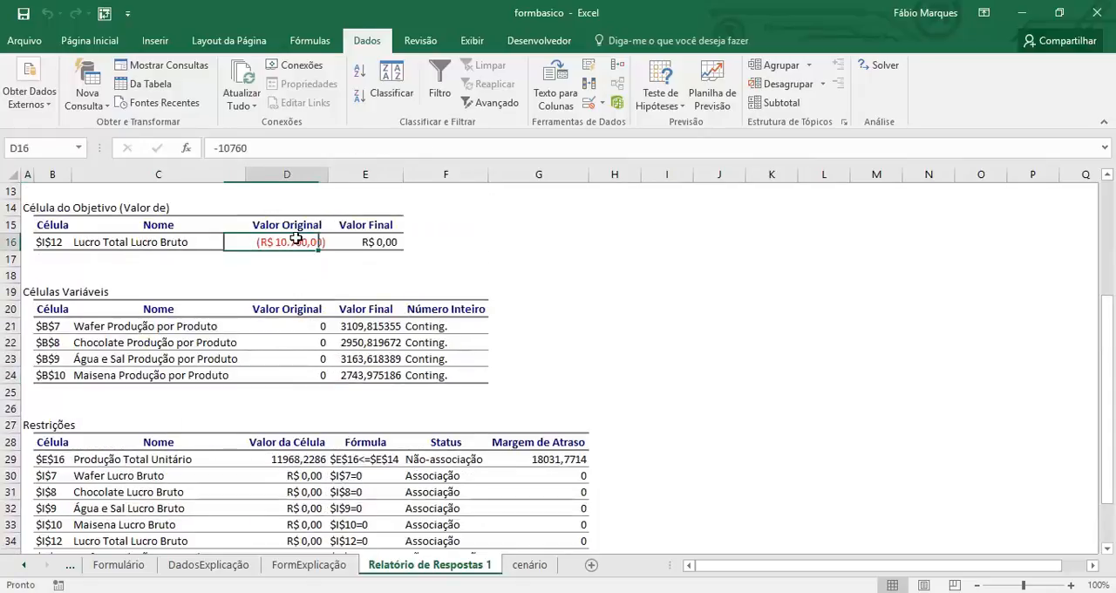
{"action": "left_click", "coordinate": [377, 241]}
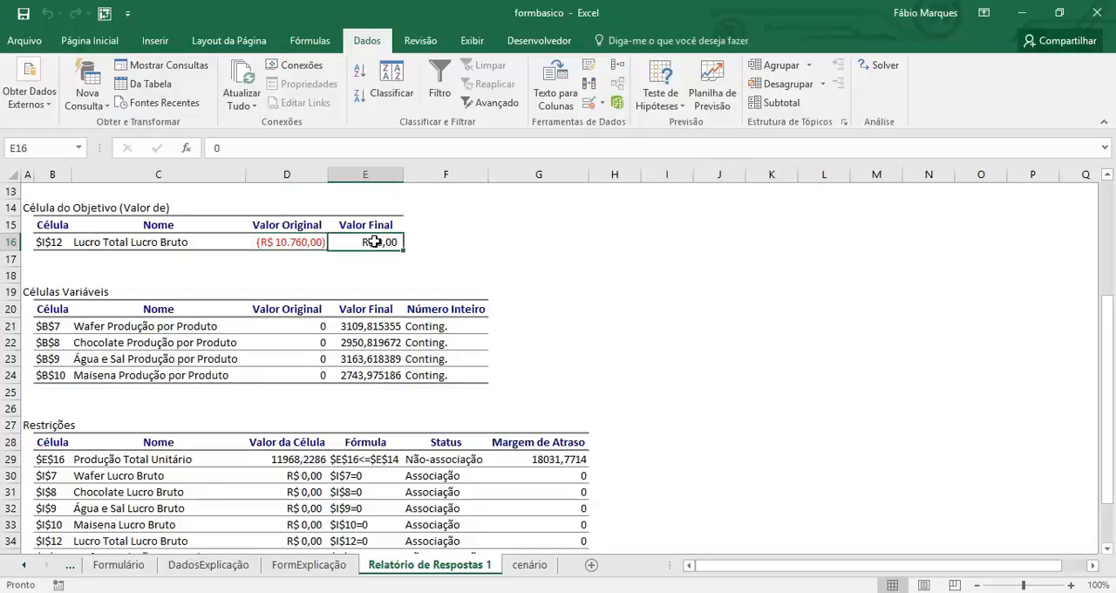
{"action": "scroll", "coordinate": [311, 314], "scroll_direction": "down", "scroll_amount": 1}
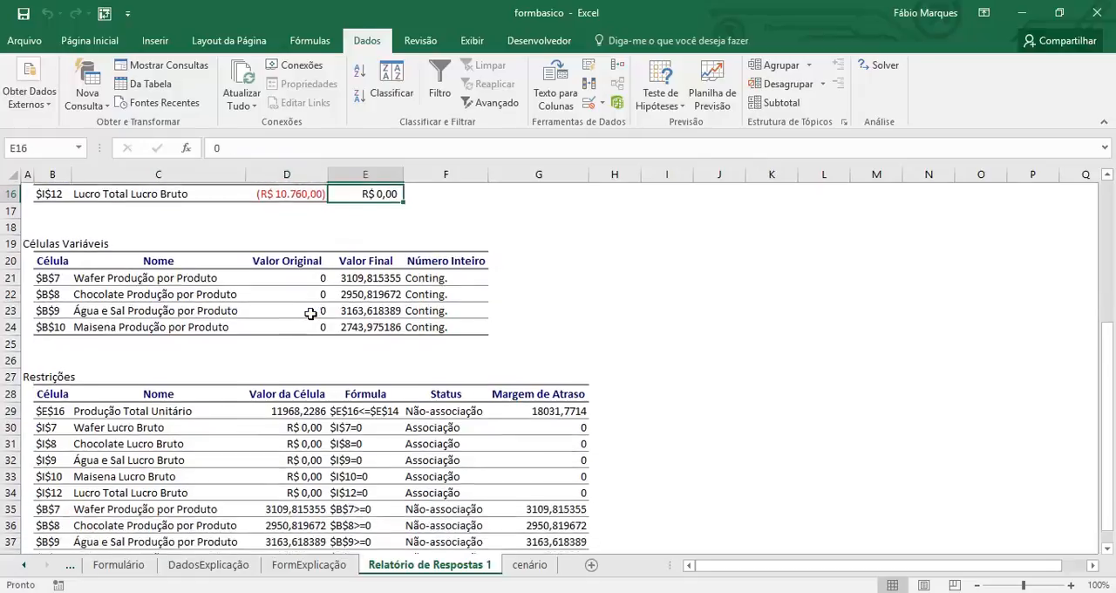
{"action": "scroll", "coordinate": [311, 314], "scroll_direction": "down", "scroll_amount": 1}
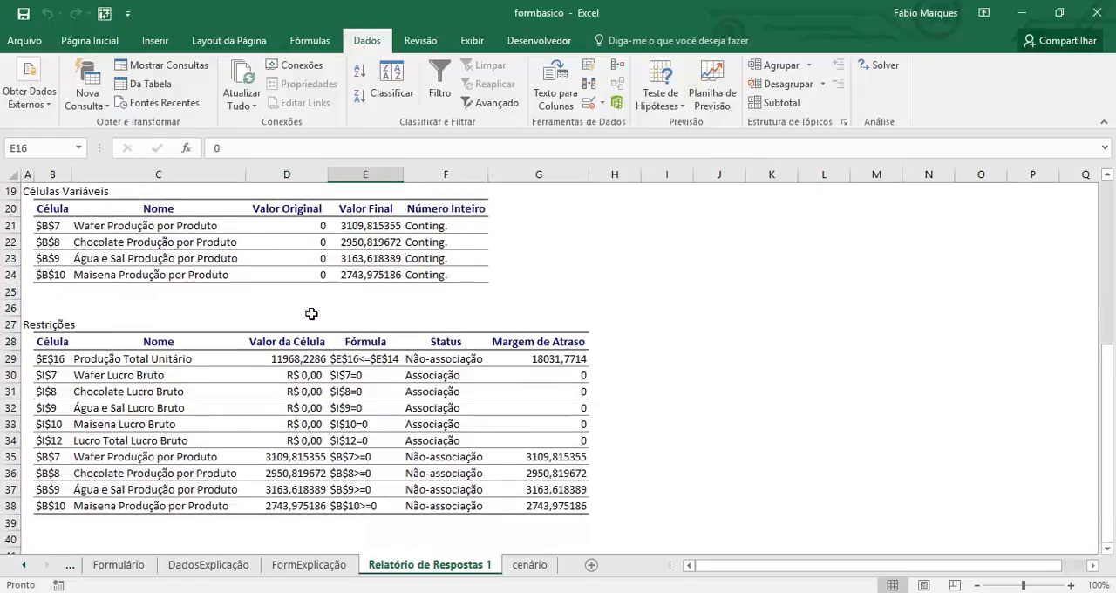
{"action": "left_click", "coordinate": [135, 358]}
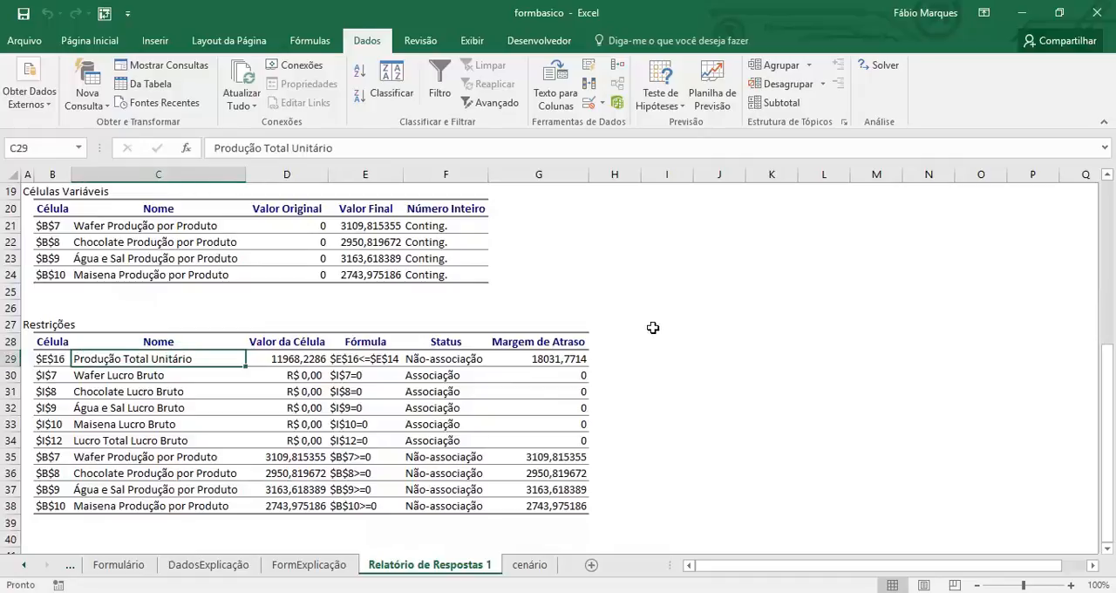
{"action": "left_click", "coordinate": [584, 358]}
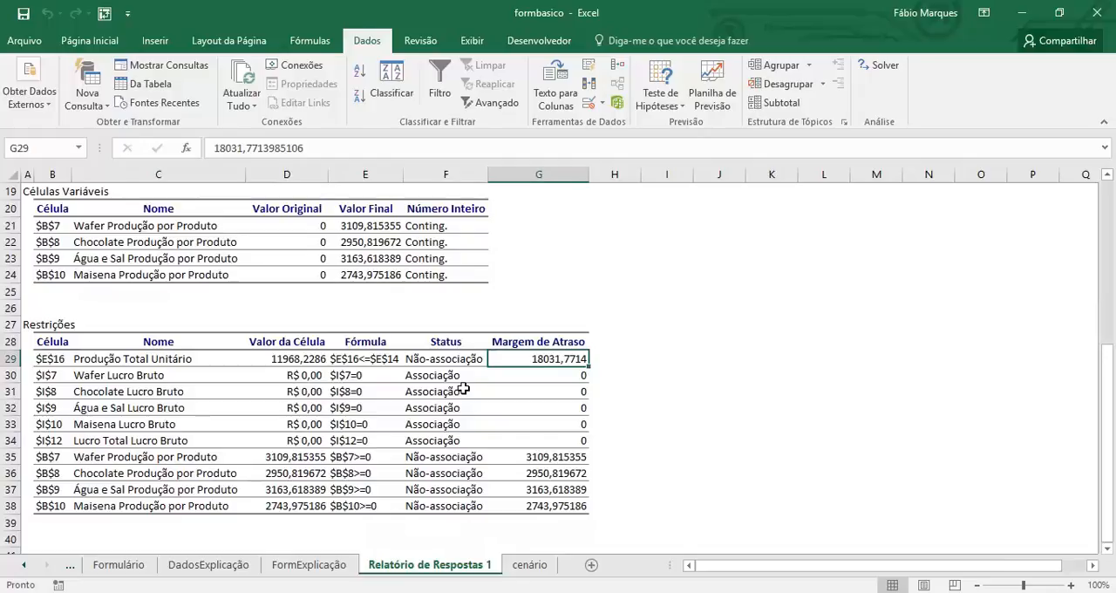
Delete the answer report sheet from the workbook.
{"action": "right_click", "coordinate": [445, 568]}
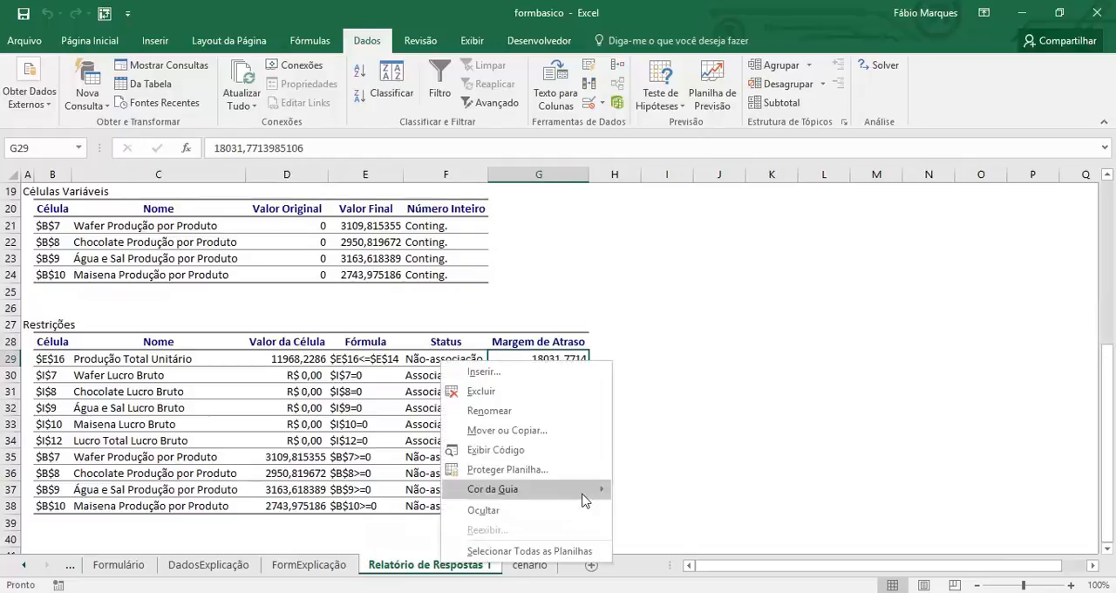
{"action": "left_click", "coordinate": [558, 395]}
{"action": "left_click", "coordinate": [534, 350]}
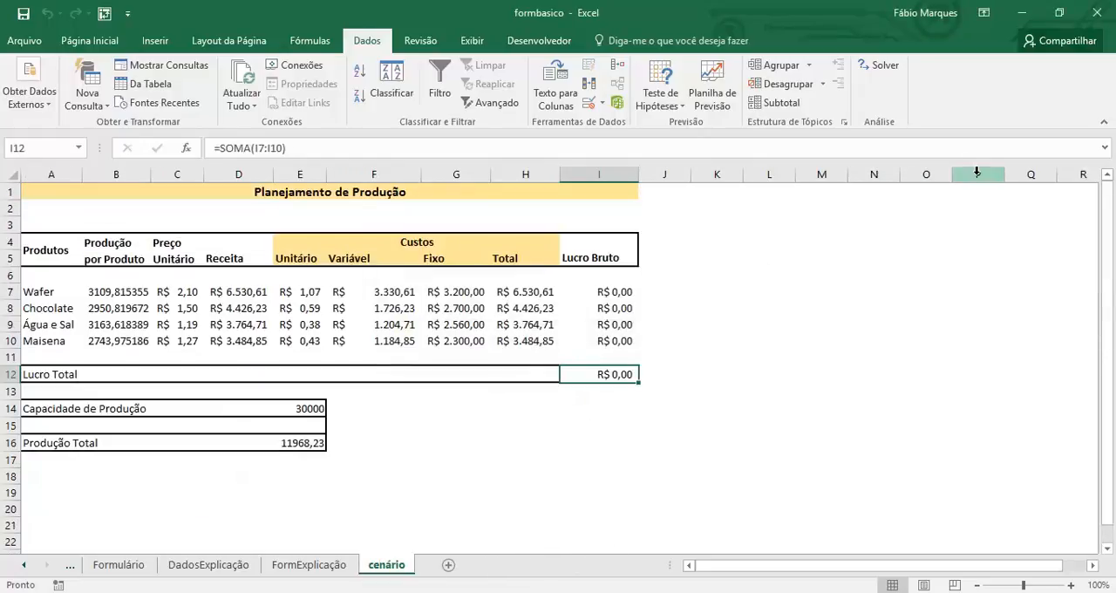
Check each product's gross profit in I7:I10 and the total profit in I12 on the cenário sheet.
{"action": "left_click", "coordinate": [605, 291]}
{"action": "left_click", "coordinate": [607, 308]}
{"action": "left_click", "coordinate": [607, 325]}
{"action": "left_click", "coordinate": [608, 341]}
{"action": "left_click", "coordinate": [608, 374]}
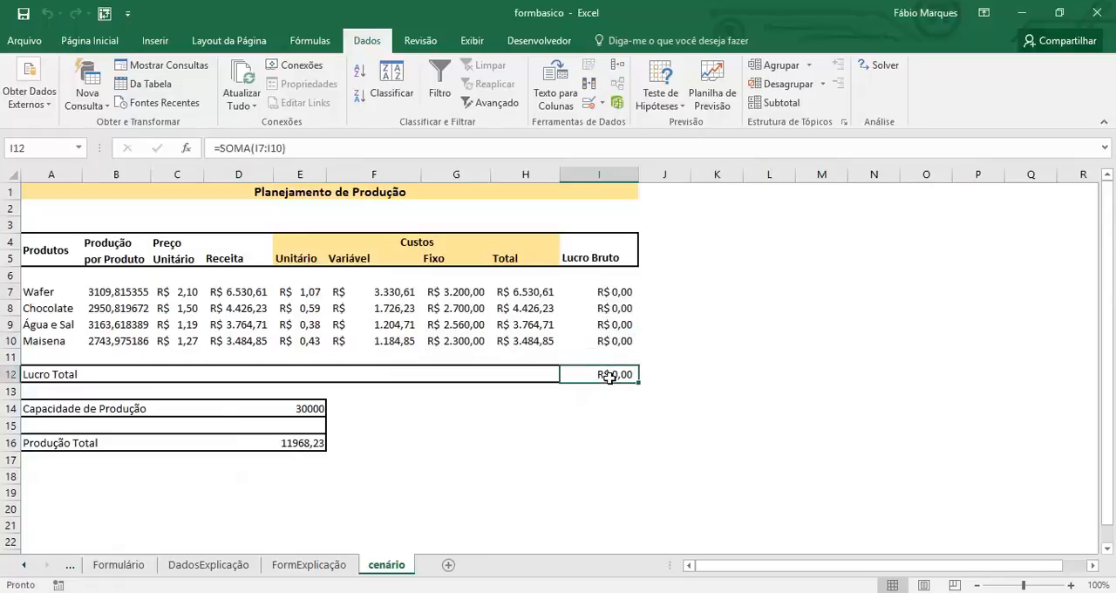
Change the Solver constraint on the gross profits in I7:I10 from = 0 to >= 0.
{"action": "left_click", "coordinate": [880, 67]}
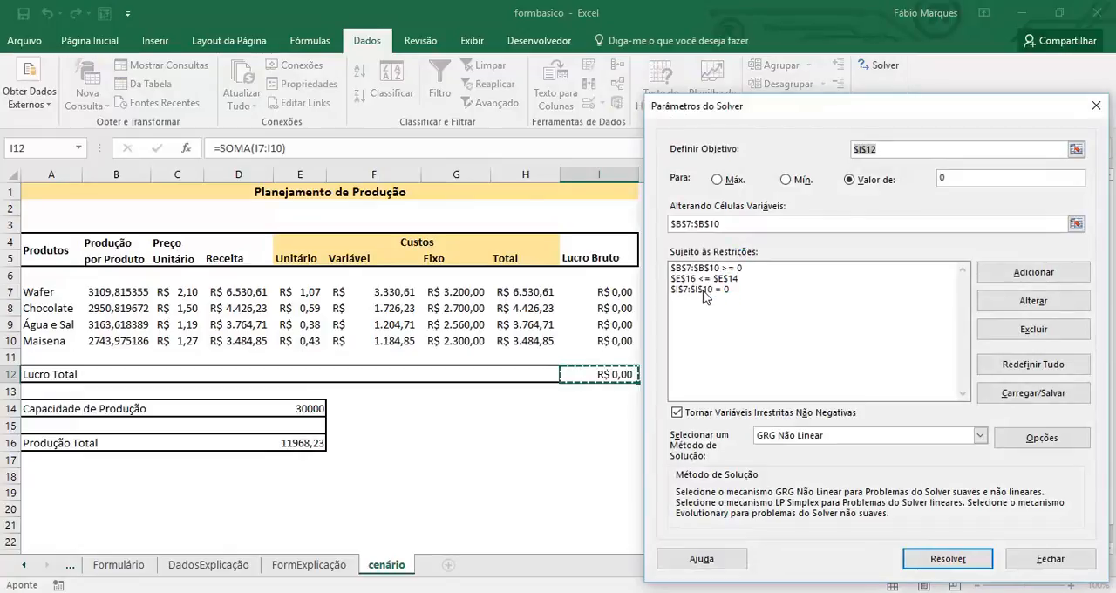
{"action": "left_click", "coordinate": [705, 289]}
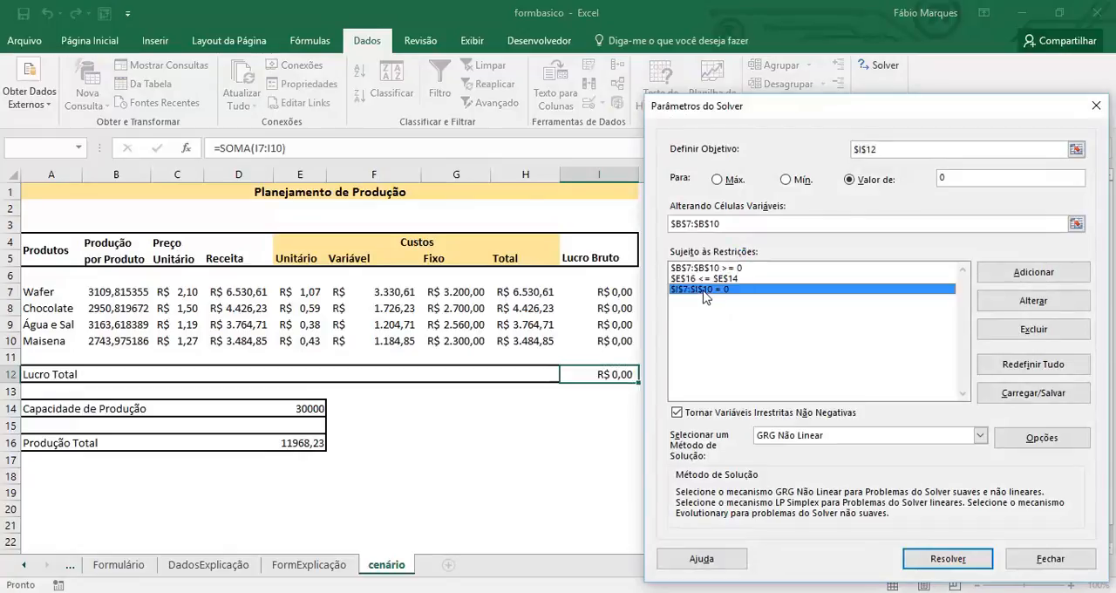
{"action": "left_click", "coordinate": [1033, 301]}
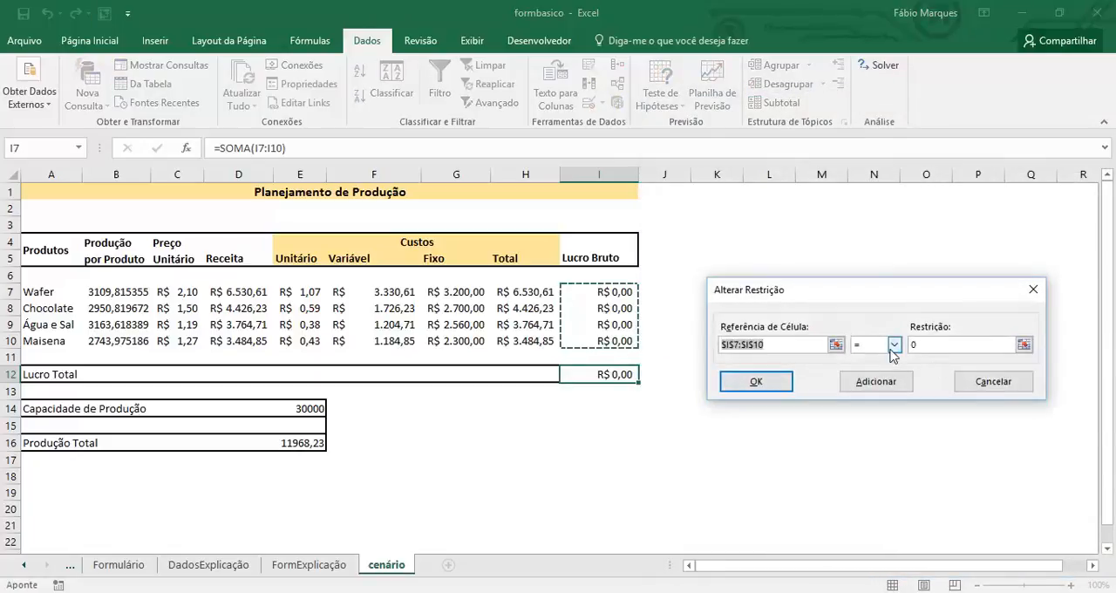
{"action": "left_click", "coordinate": [893, 346]}
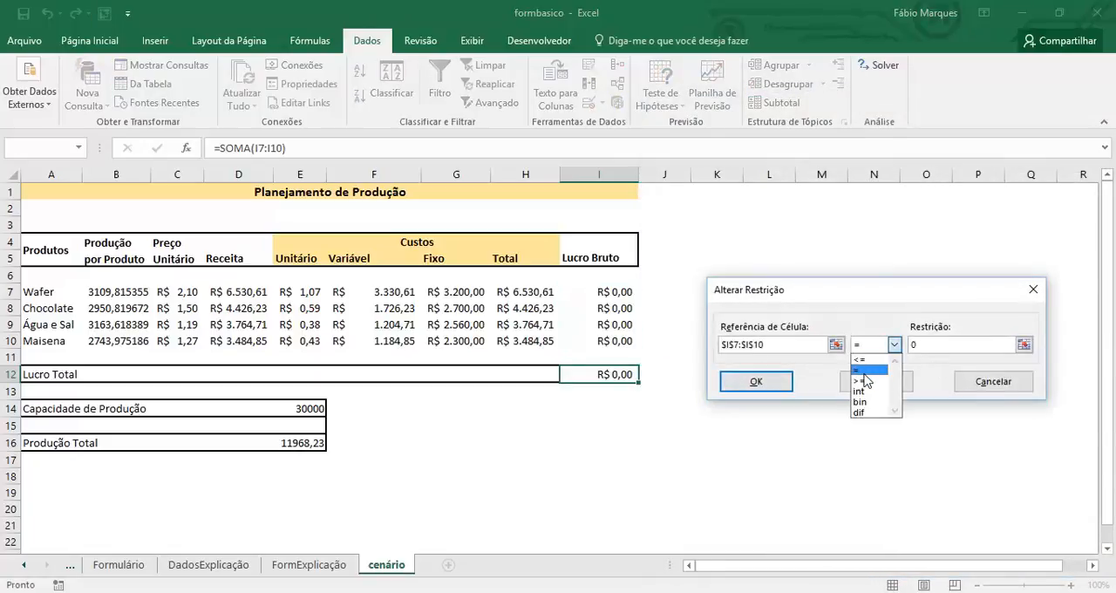
{"action": "left_click", "coordinate": [866, 380]}
{"action": "left_click", "coordinate": [756, 382]}
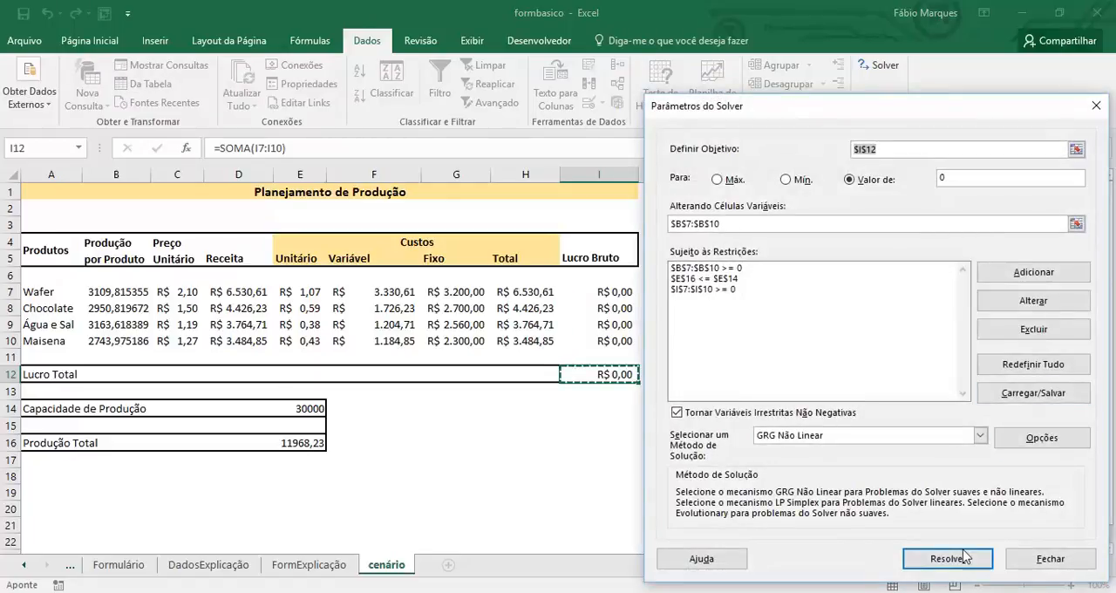
Solve the model with the changed gross profit constraint and keep the Solver solution.
{"action": "left_click", "coordinate": [948, 559]}
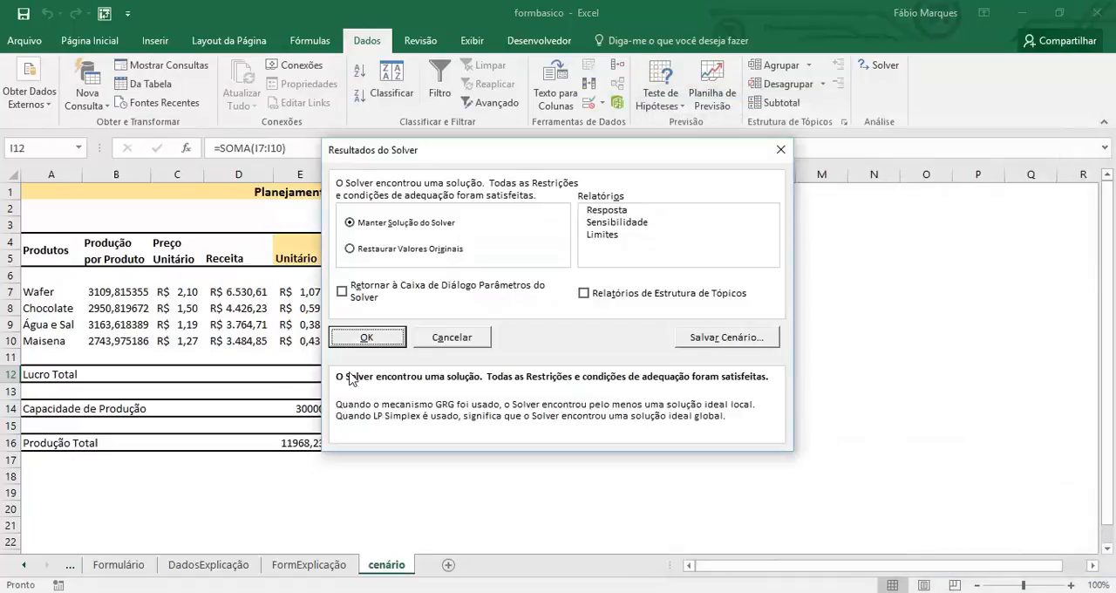
{"action": "left_click_drag", "start_coordinate": [422, 150], "coordinate": [801, 213]}
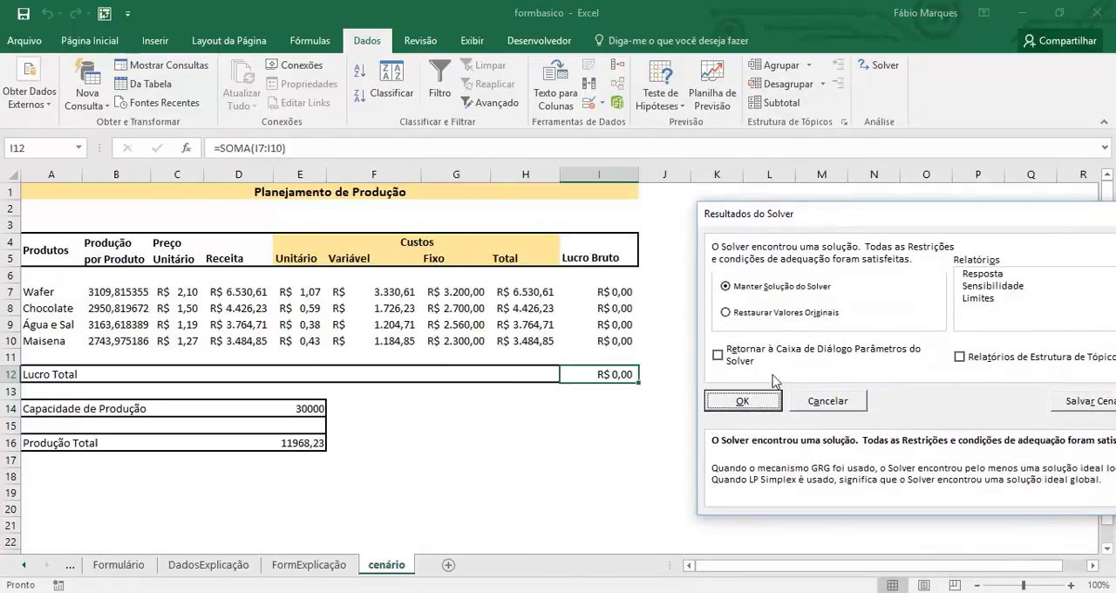
{"action": "left_click", "coordinate": [745, 402]}
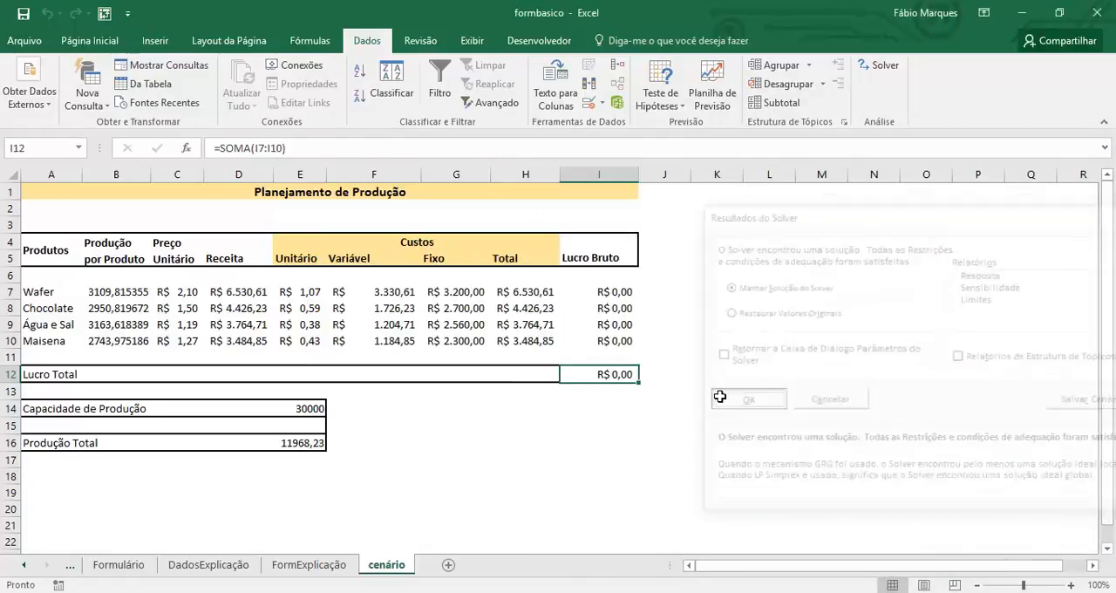